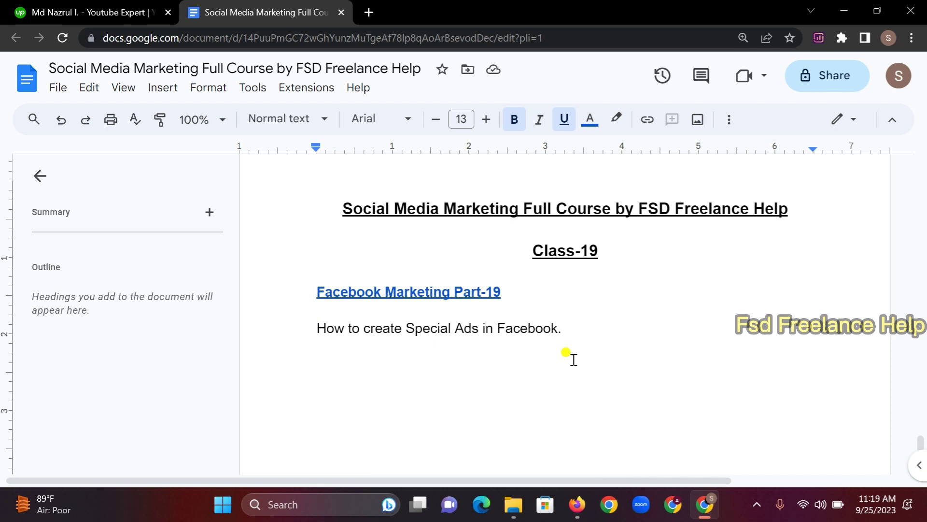
Switch to Firefox and review the Special Ad Categories available for the New Traffic Campaign in Ads Manager
{"action": "left_click", "coordinate": [577, 504]}
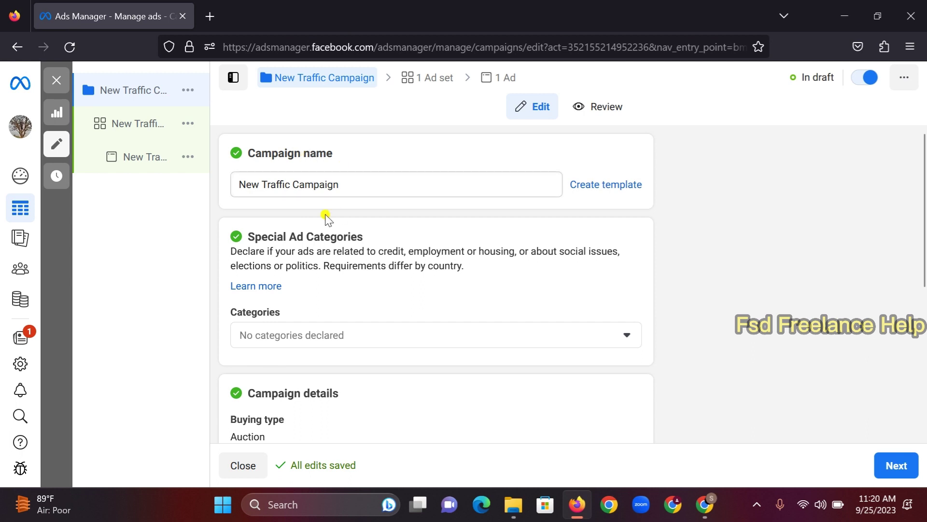
{"action": "left_click_drag", "start_coordinate": [247, 240], "coordinate": [372, 240]}
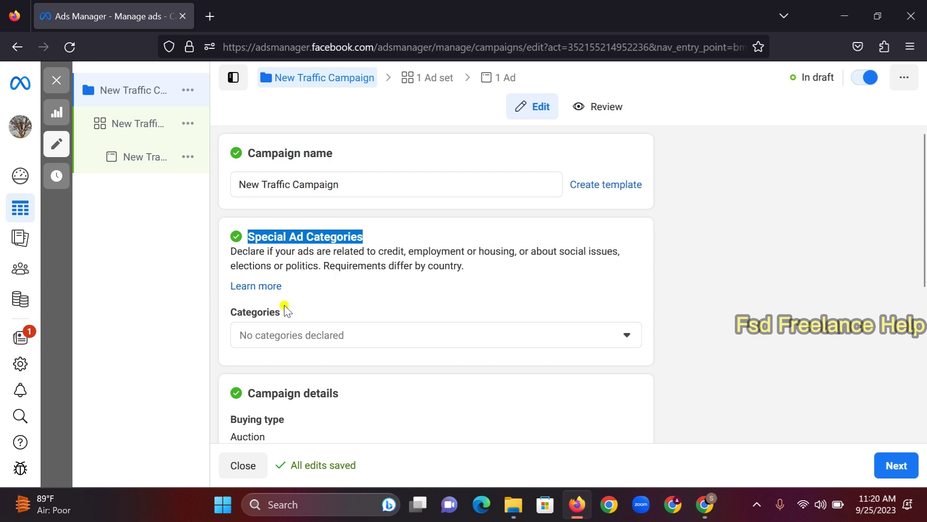
{"action": "left_click", "coordinate": [625, 335]}
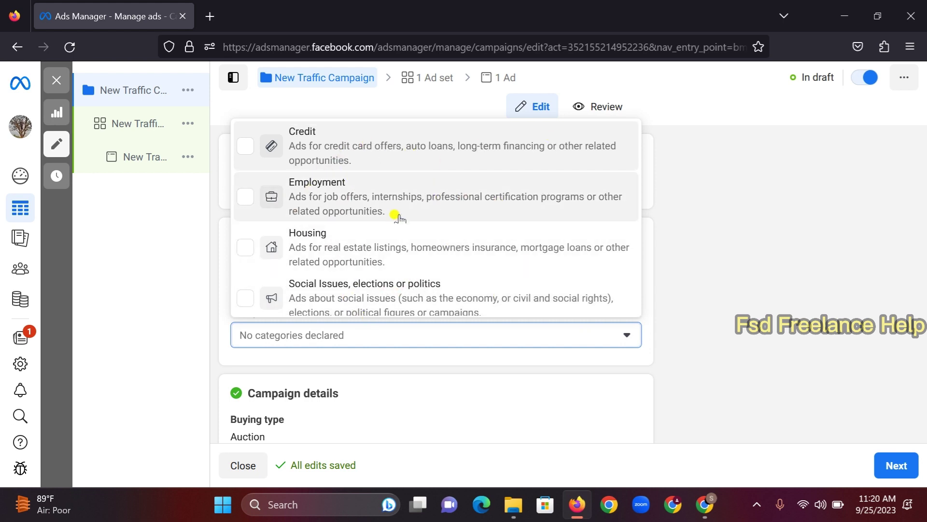
{"action": "left_click", "coordinate": [699, 226]}
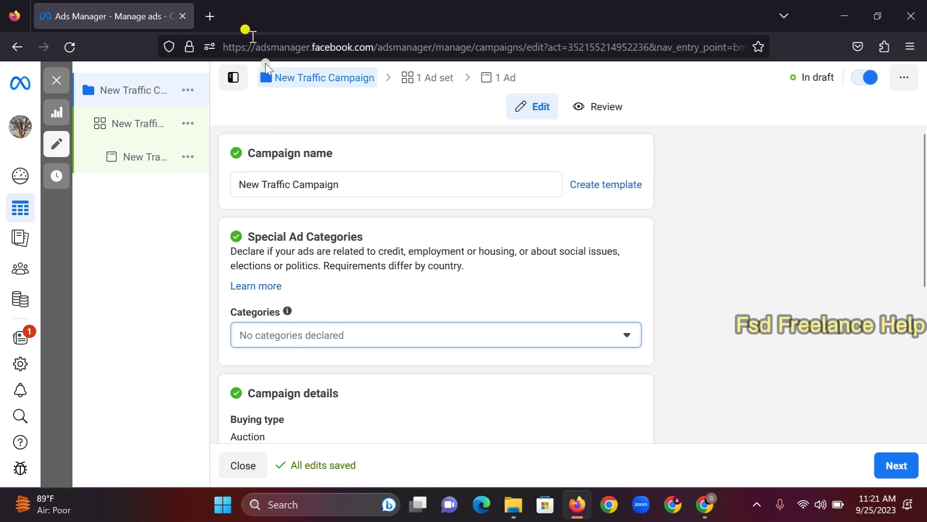
Open Facebook in a new browser tab and go to the account's Settings page
{"action": "left_click", "coordinate": [215, 16]}
{"action": "left_click", "coordinate": [246, 346]}
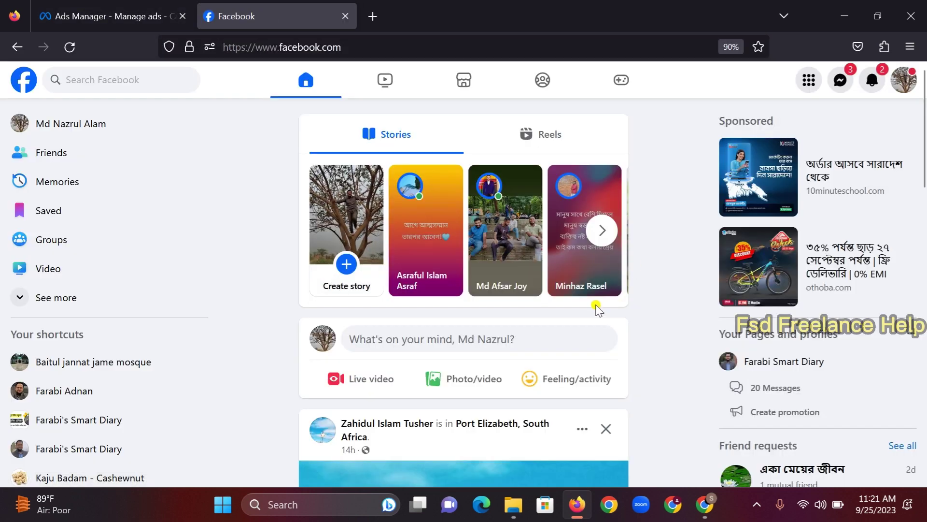
{"action": "left_click", "coordinate": [903, 87]}
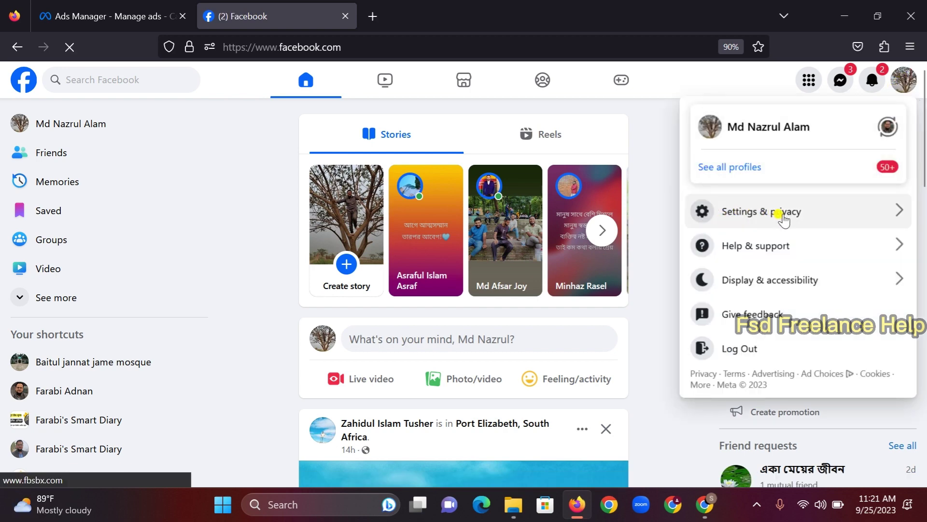
{"action": "left_click", "coordinate": [765, 213]}
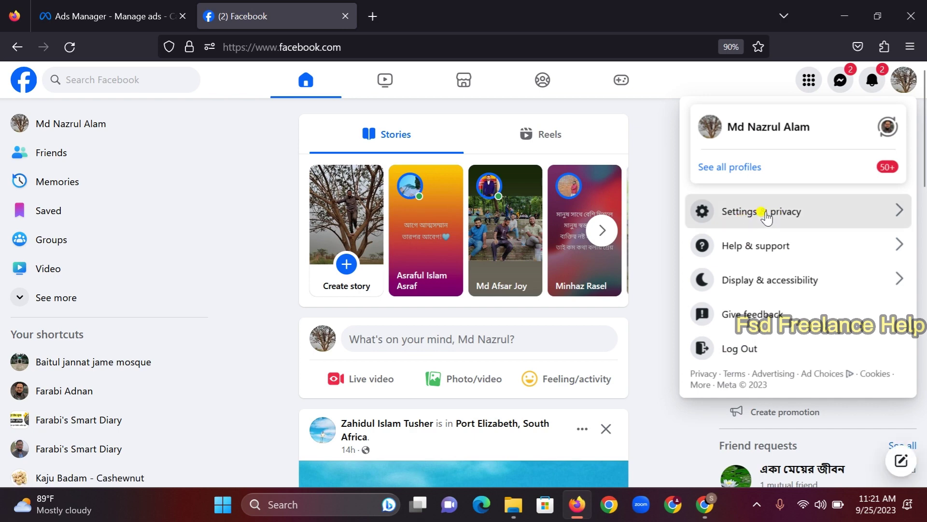
{"action": "left_click", "coordinate": [766, 216]}
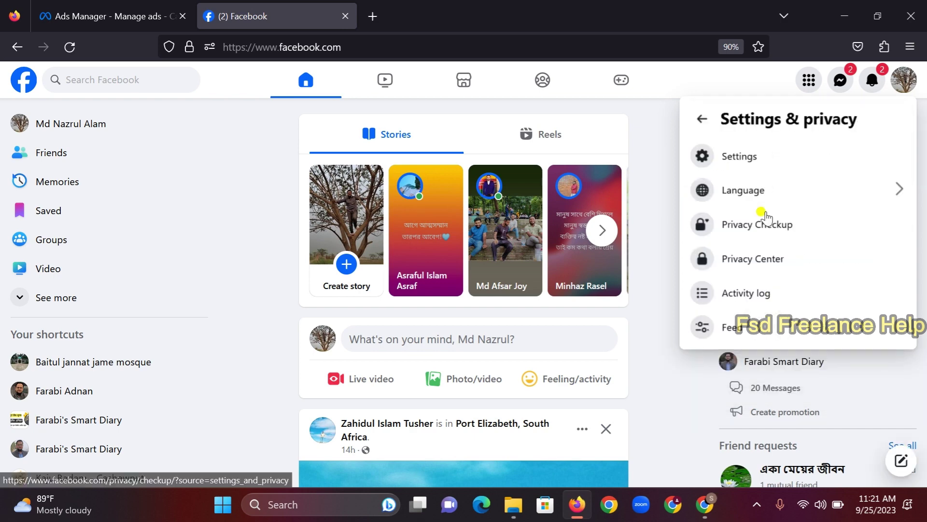
{"action": "left_click", "coordinate": [742, 162]}
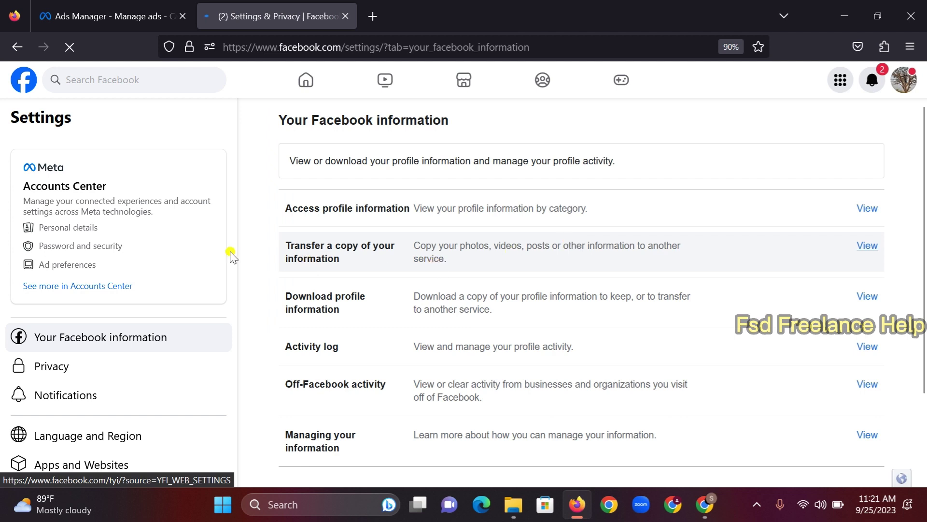
Open Identity confirmation from the Personal details in the Accounts Center
{"action": "left_click", "coordinate": [60, 233]}
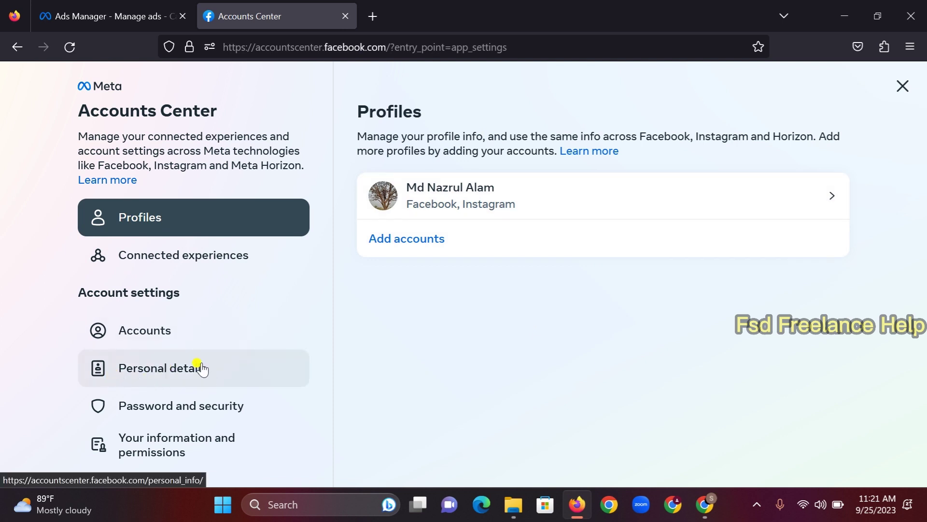
{"action": "left_click", "coordinate": [178, 370]}
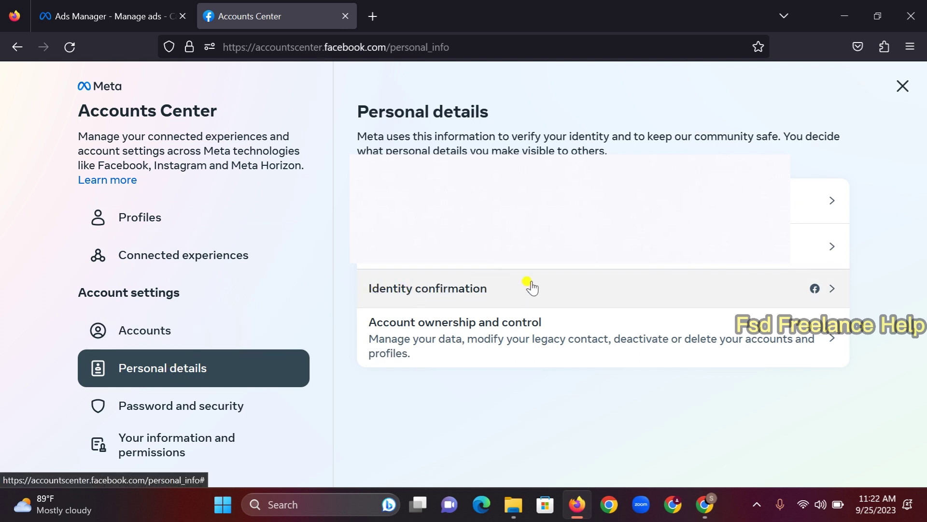
{"action": "left_click", "coordinate": [441, 289]}
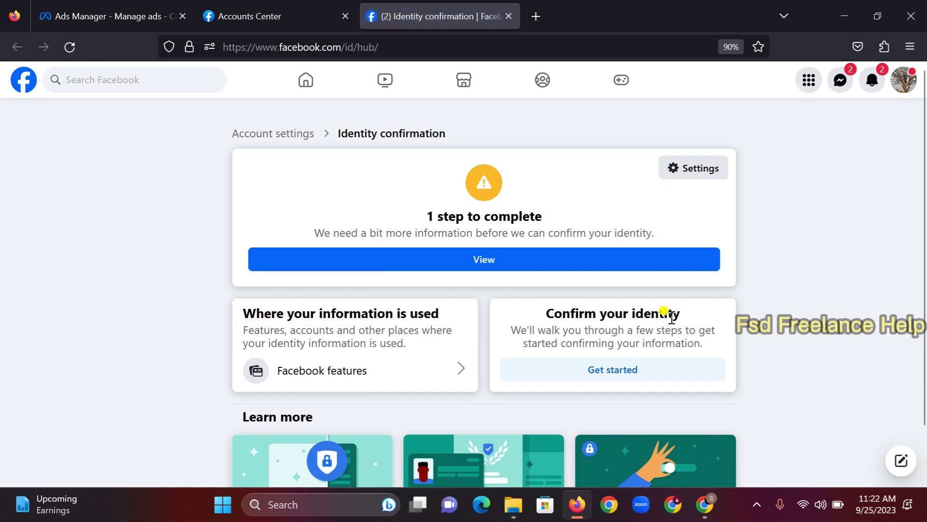
Start confirming the identity for running ads about social issues, elections or politics, with Bangladesh as the country, and agree to continue
{"action": "scroll", "coordinate": [667, 319], "scroll_direction": "down", "scroll_amount": 2}
{"action": "left_click", "coordinate": [606, 319]}
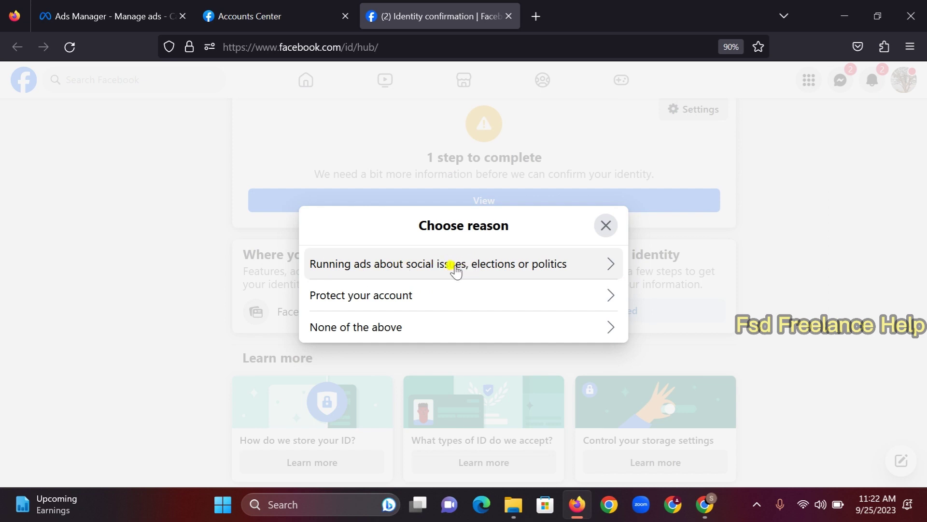
{"action": "left_click", "coordinate": [432, 267]}
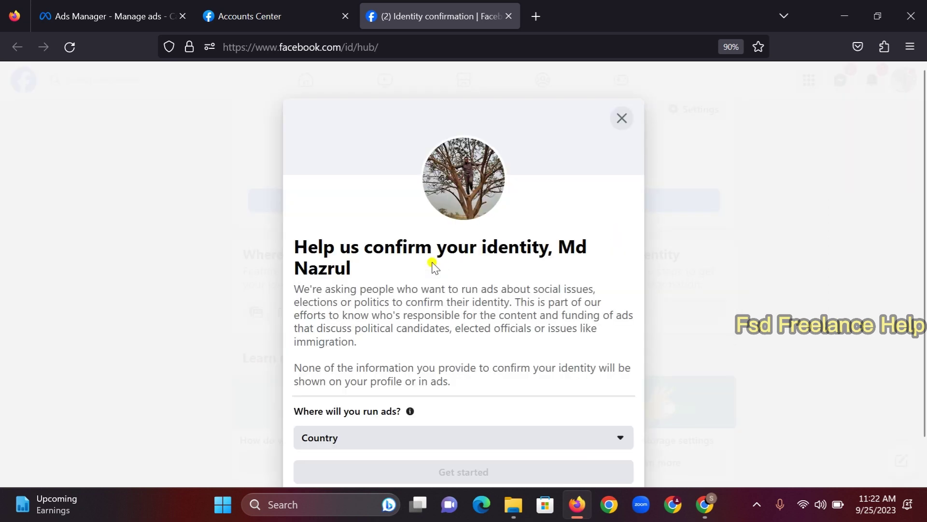
{"action": "scroll", "coordinate": [524, 242], "scroll_direction": "down", "scroll_amount": 1}
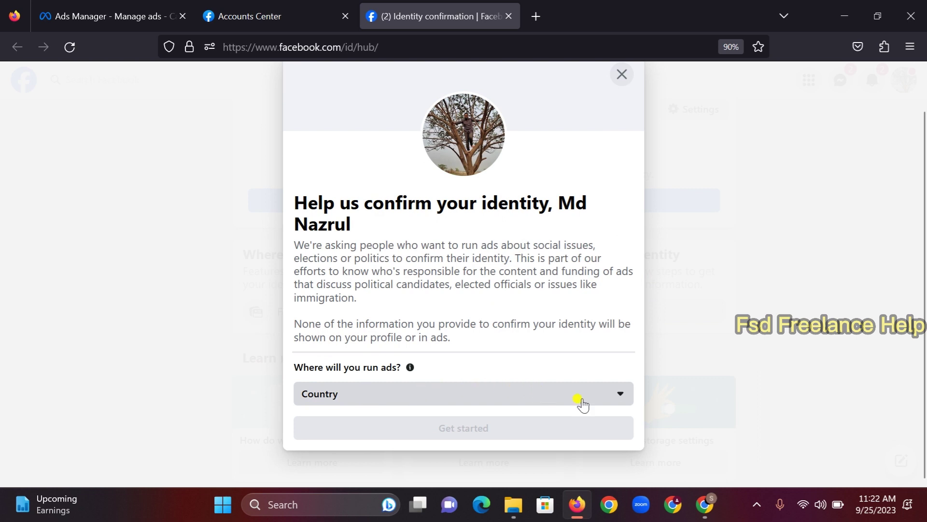
{"action": "left_click", "coordinate": [623, 398]}
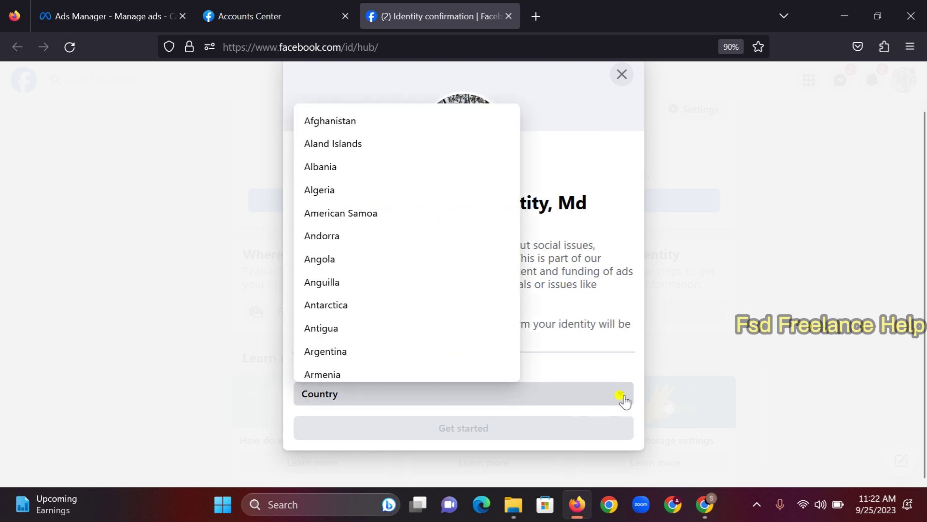
{"action": "scroll", "coordinate": [335, 221], "scroll_direction": "down", "scroll_amount": 4}
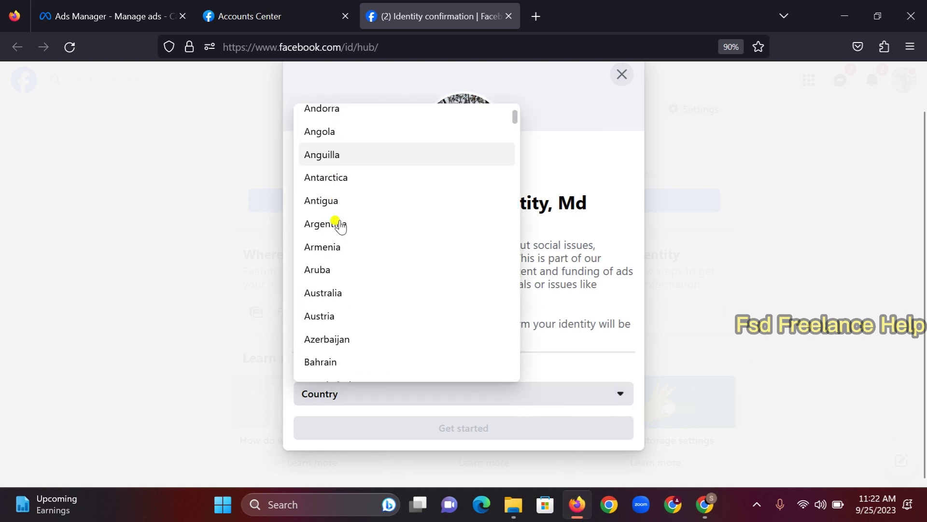
{"action": "left_click", "coordinate": [325, 321]}
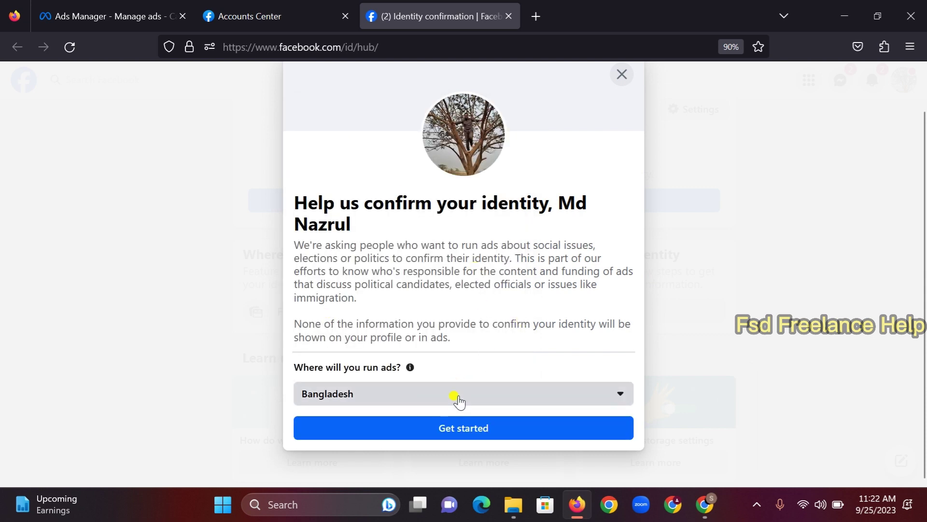
{"action": "left_click", "coordinate": [454, 430]}
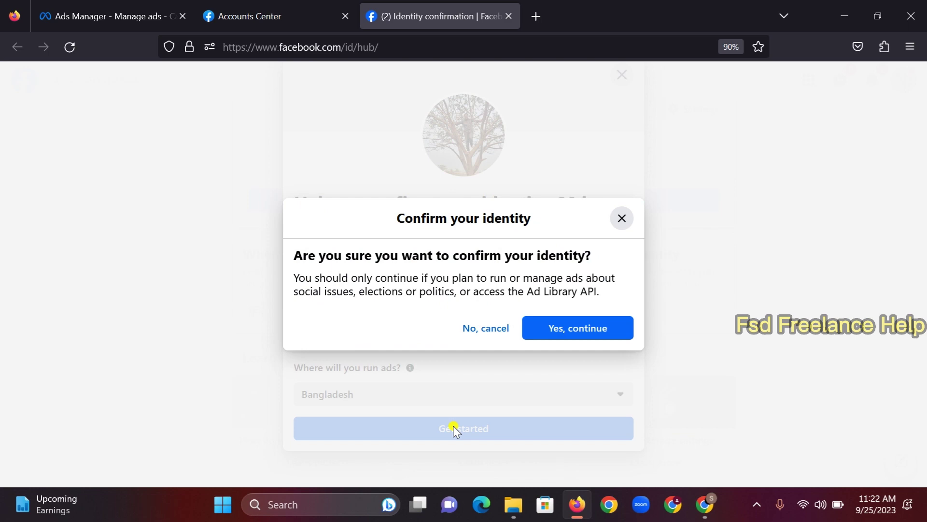
{"action": "left_click", "coordinate": [582, 330]}
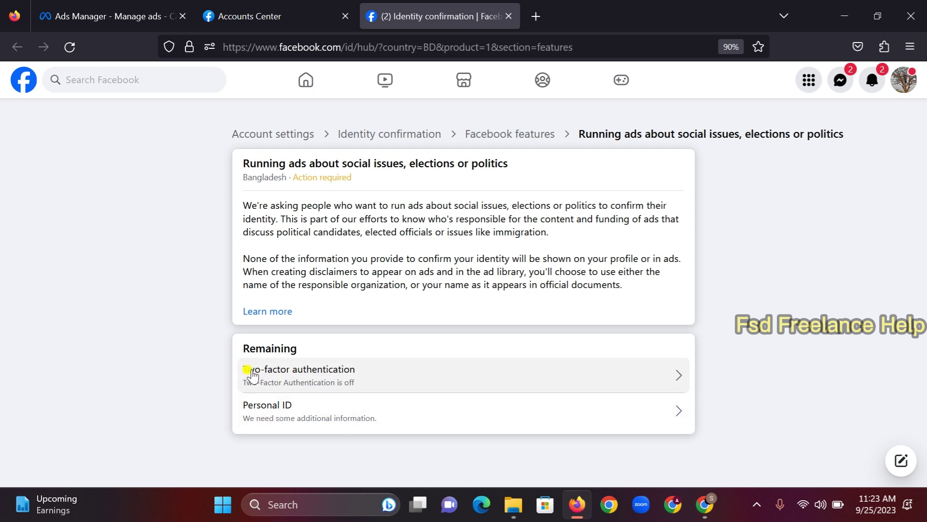
Set up two-factor authentication by text message (SMS), using the phone number already on the account
{"action": "left_click", "coordinate": [322, 377]}
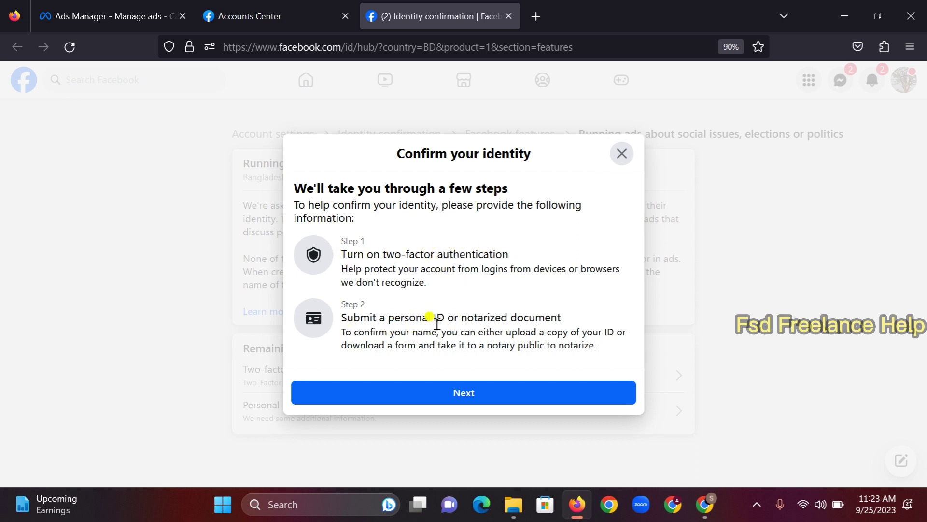
{"action": "left_click", "coordinate": [464, 403]}
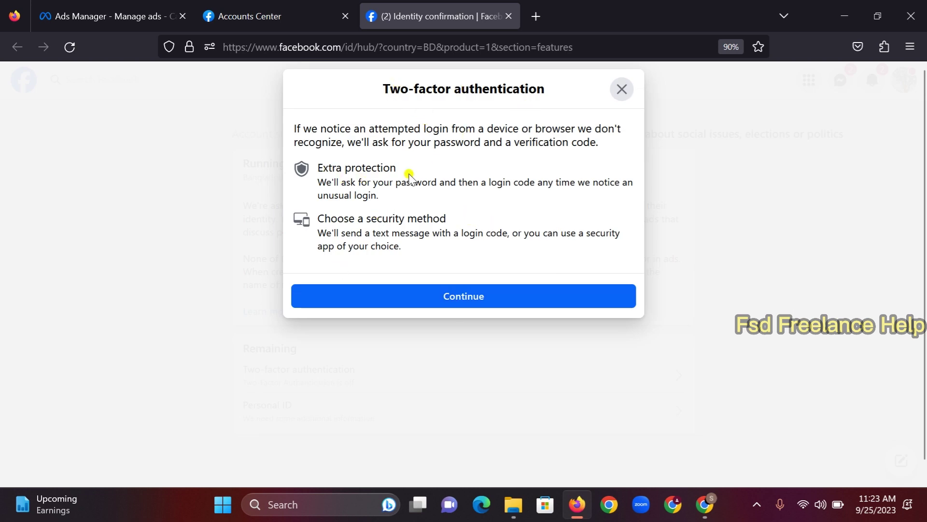
{"action": "left_click", "coordinate": [451, 295]}
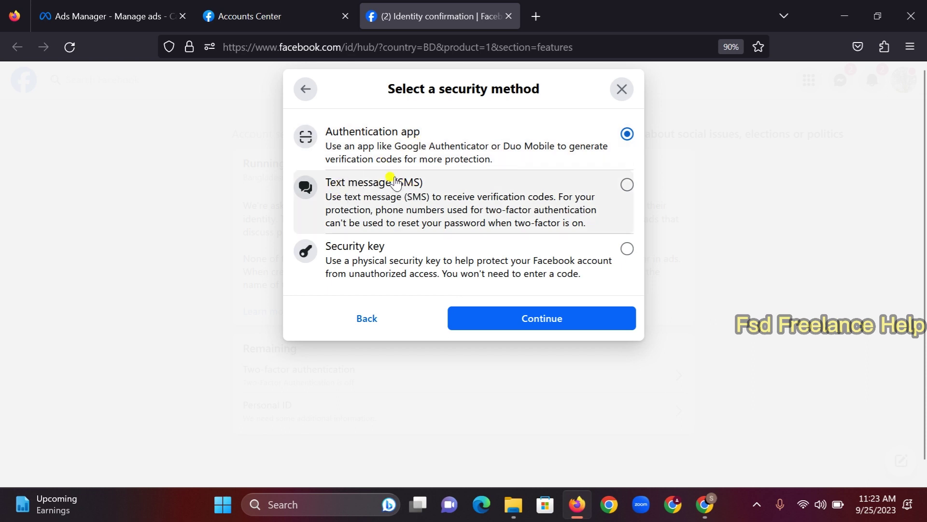
{"action": "left_click", "coordinate": [413, 190]}
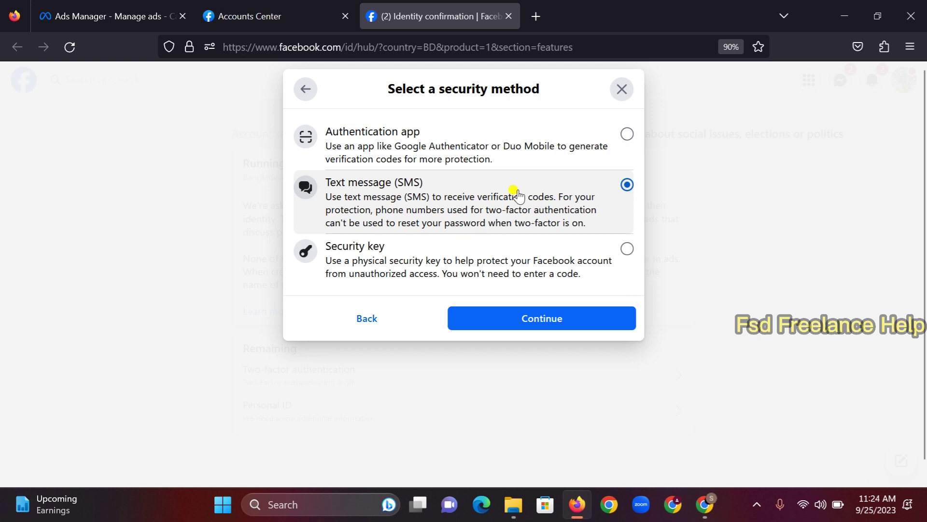
{"action": "left_click", "coordinate": [546, 320]}
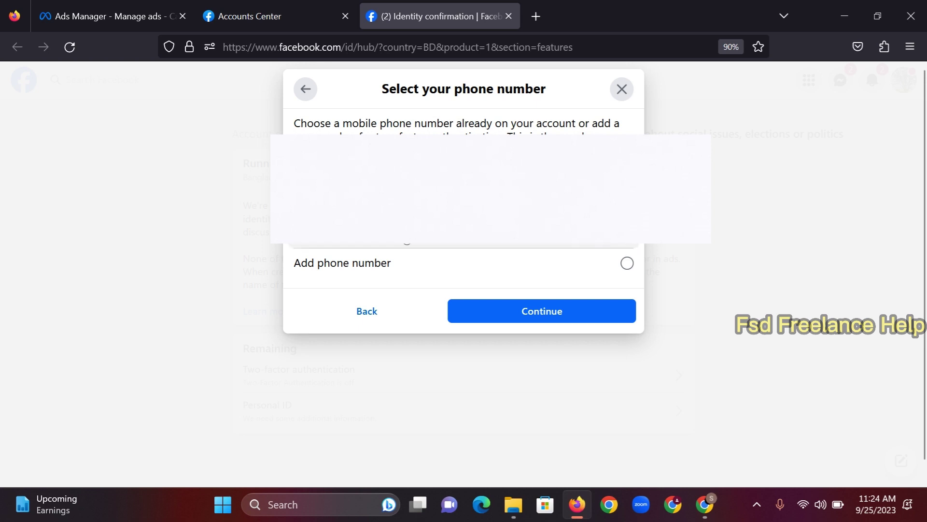
{"action": "left_click", "coordinate": [536, 311]}
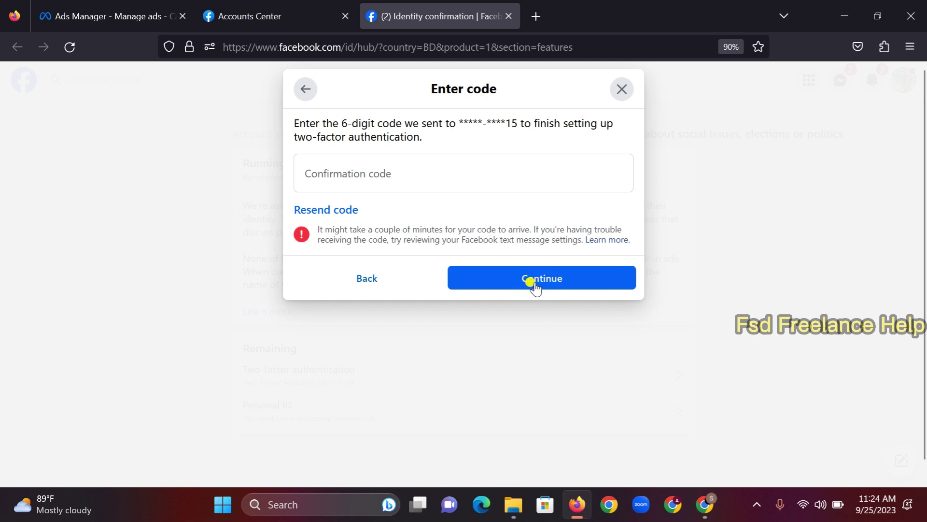
Enter the confirmation code to finish two-factor authentication, and decline using the number for connections and ads
{"action": "left_click", "coordinate": [372, 191]}
{"action": "key", "text": "ctrl+v"}
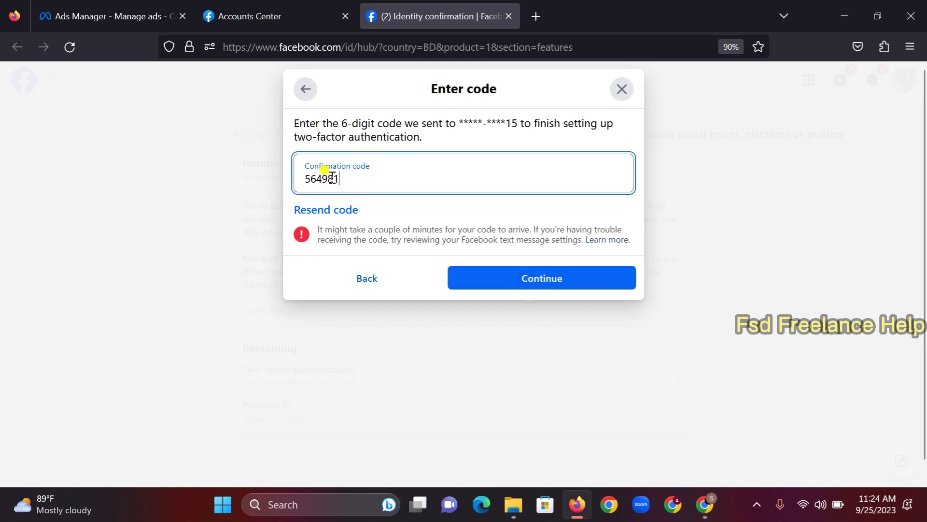
{"action": "left_click", "coordinate": [534, 274]}
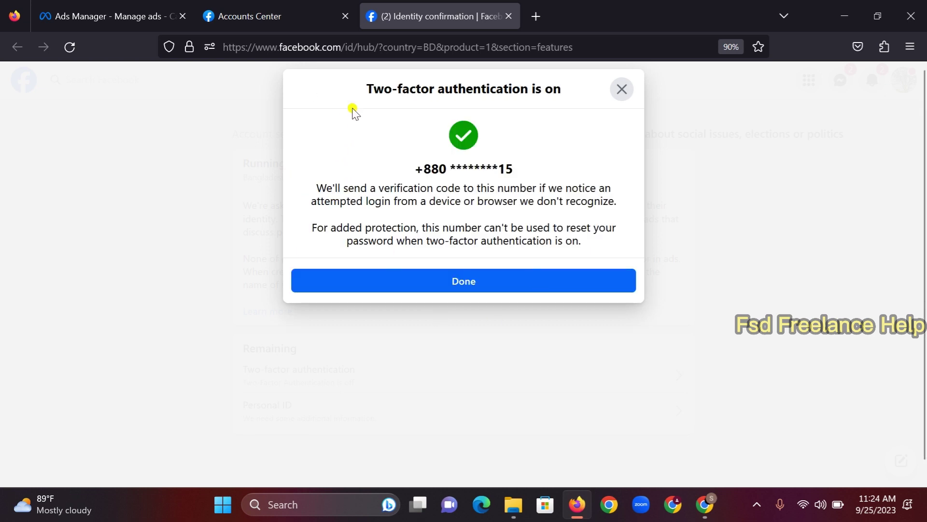
{"action": "left_click", "coordinate": [463, 281]}
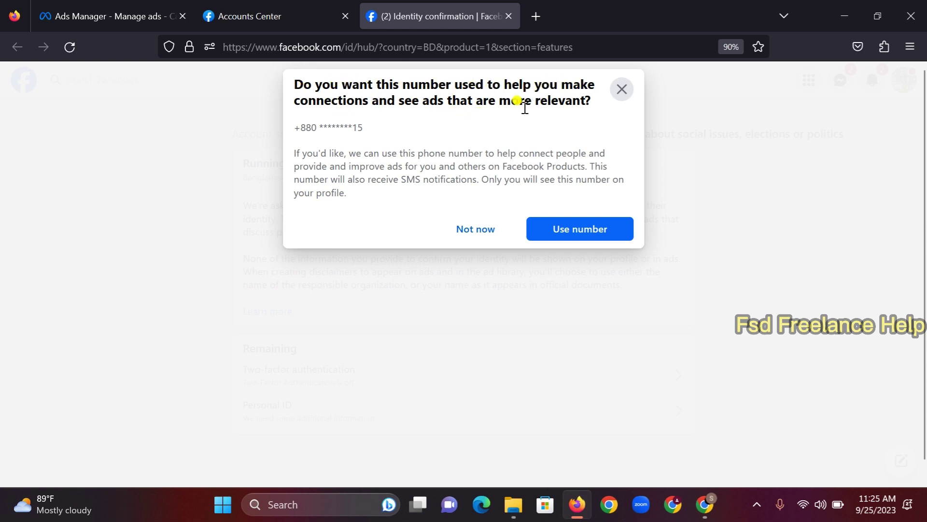
{"action": "left_click", "coordinate": [480, 237]}
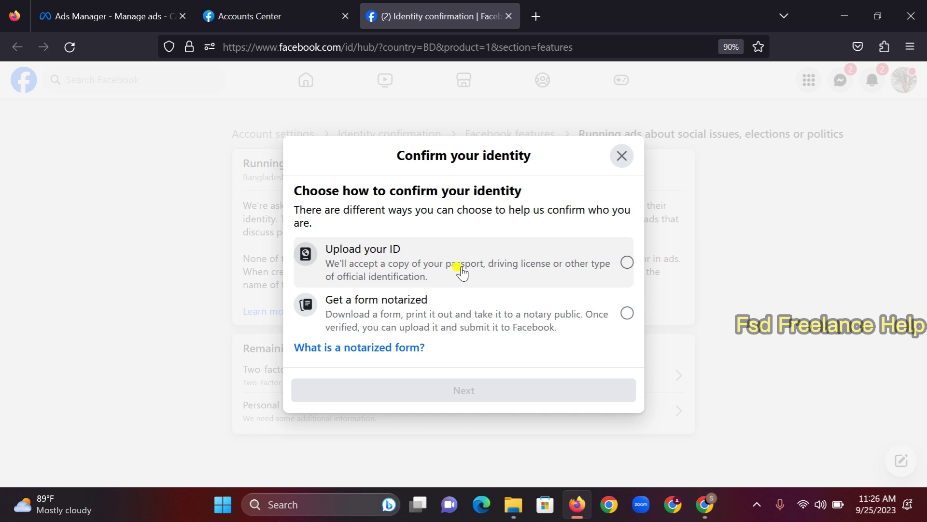
Choose to confirm the identity by uploading an existing photo from the computer, with National ID card as the ID type
{"action": "left_click", "coordinate": [378, 260]}
{"action": "left_click", "coordinate": [463, 395]}
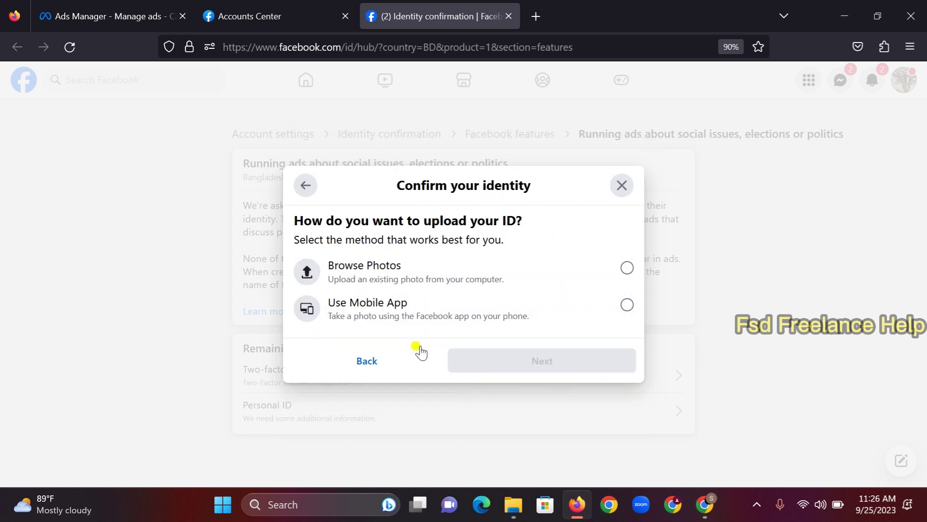
{"action": "left_click", "coordinate": [375, 276]}
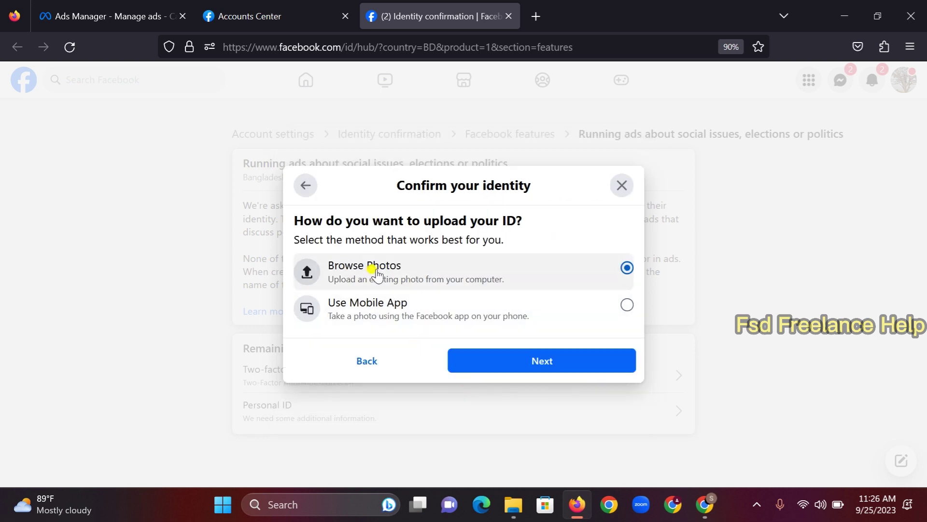
{"action": "left_click", "coordinate": [544, 363]}
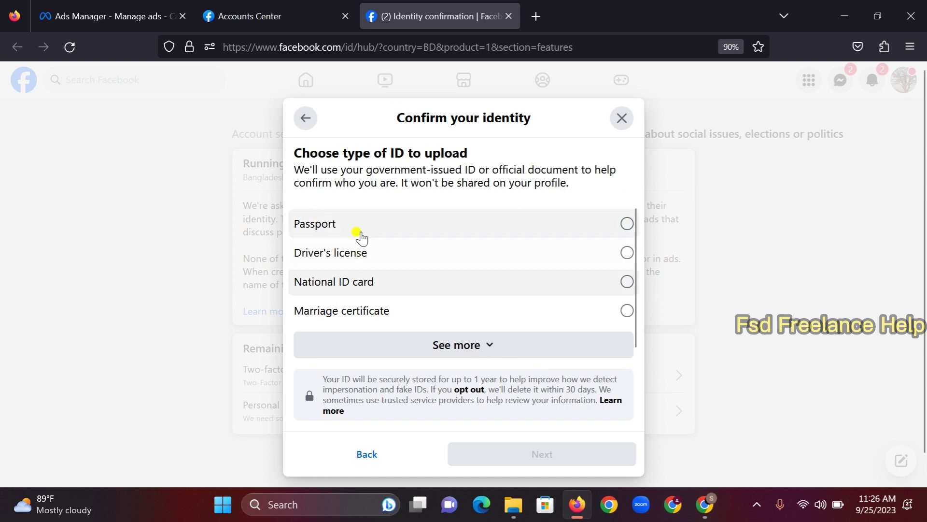
{"action": "left_click", "coordinate": [626, 282]}
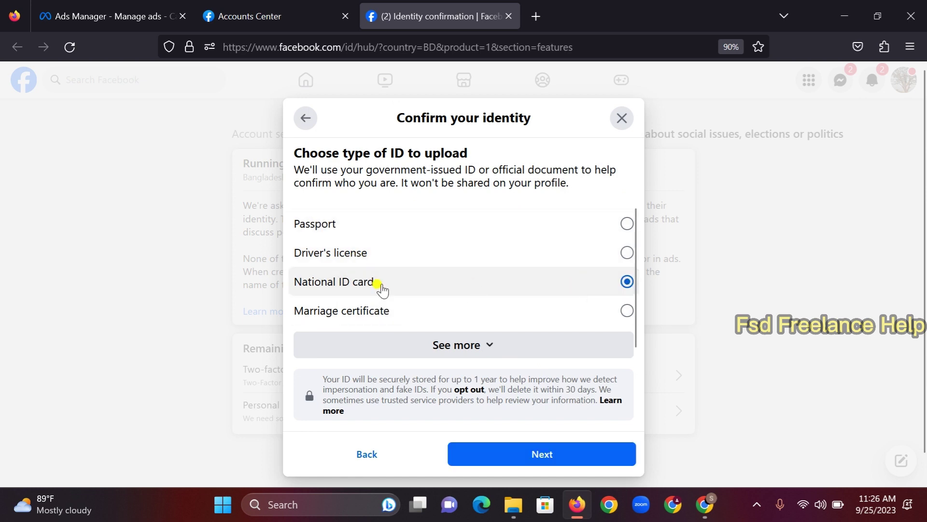
{"action": "left_click", "coordinate": [525, 457]}
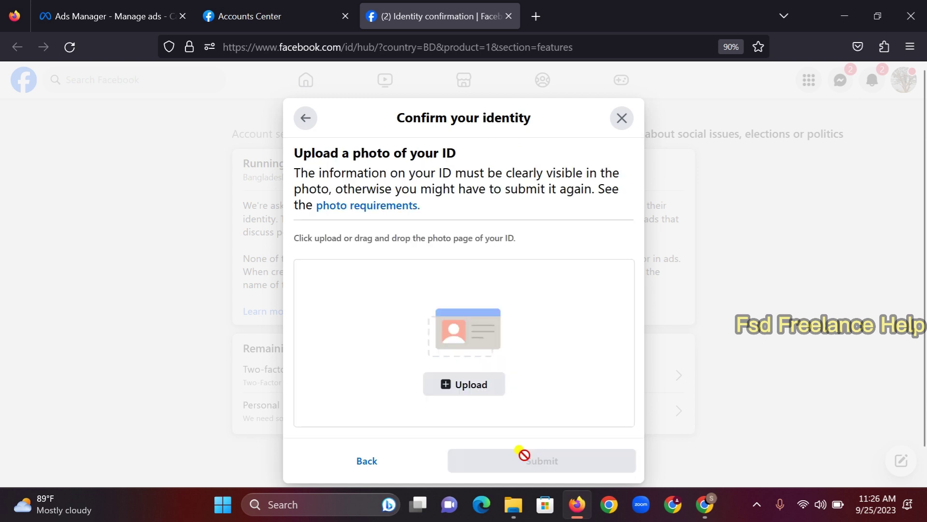
Try to upload the Screenshot_1 image from the Desktop as the photo of the ID
{"action": "left_click", "coordinate": [458, 384]}
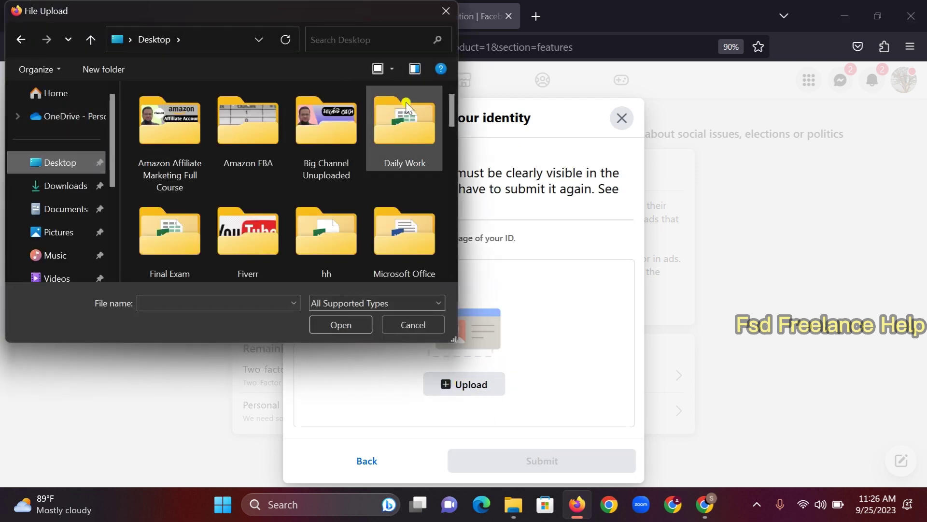
{"action": "left_click_drag", "start_coordinate": [452, 109], "coordinate": [457, 248]}
{"action": "left_click", "coordinate": [405, 130]}
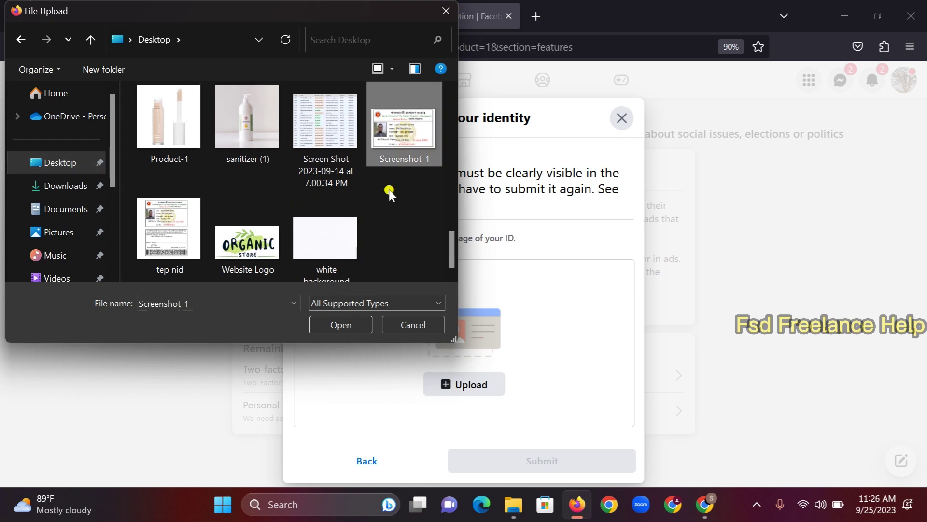
{"action": "left_click", "coordinate": [341, 325]}
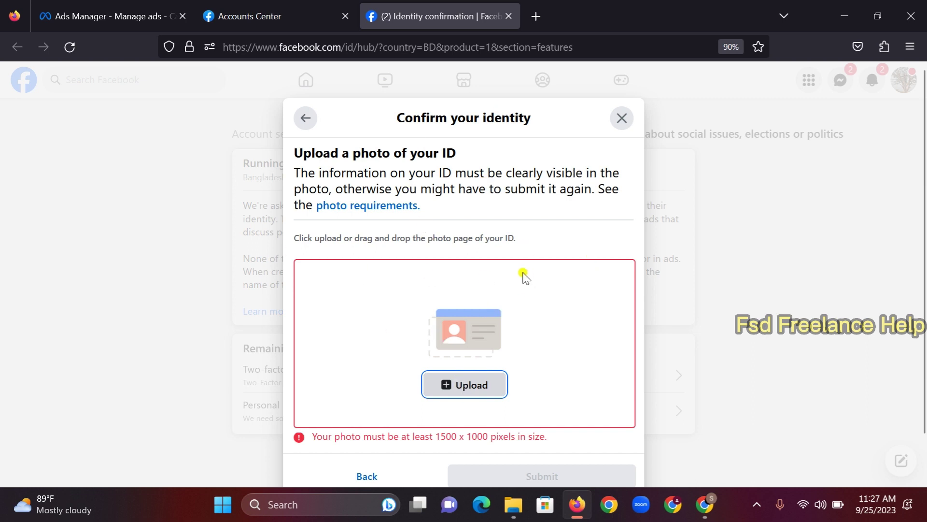
Return to the New Traffic Campaign in Ads Manager and continue to its ad set without declaring a special ad category
{"action": "left_click", "coordinate": [131, 16]}
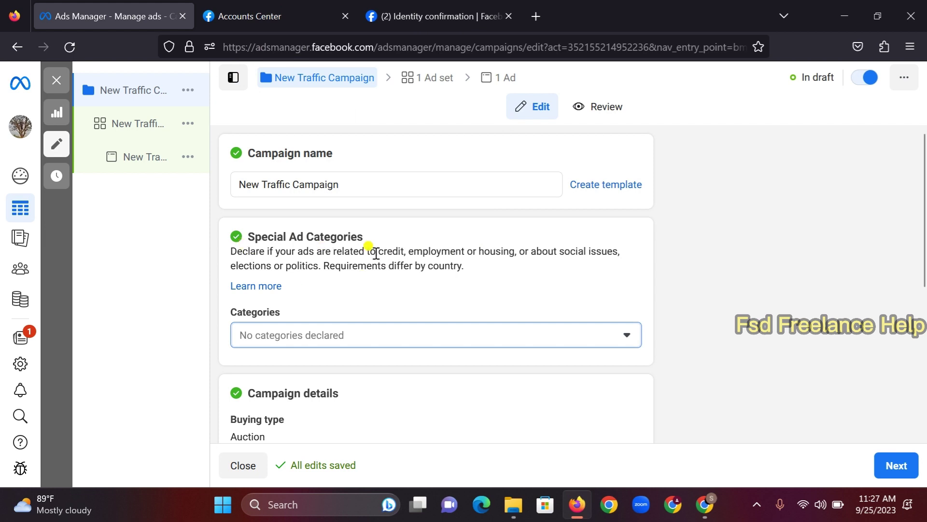
{"action": "left_click", "coordinate": [483, 15]}
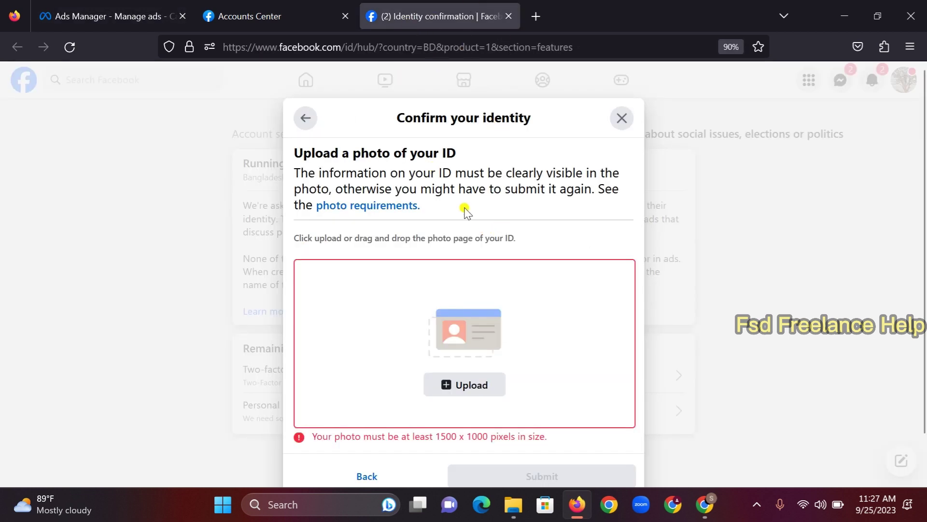
{"action": "left_click", "coordinate": [135, 16]}
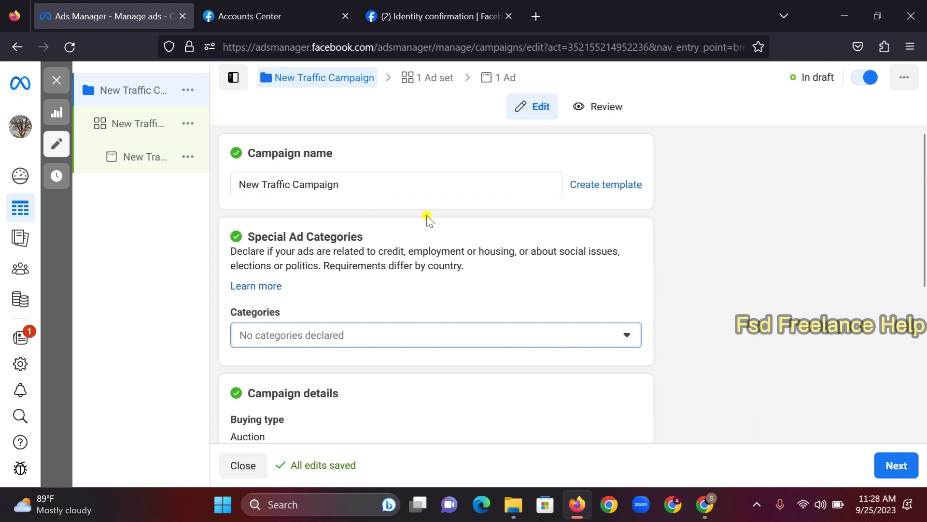
{"action": "right_click", "coordinate": [578, 251]}
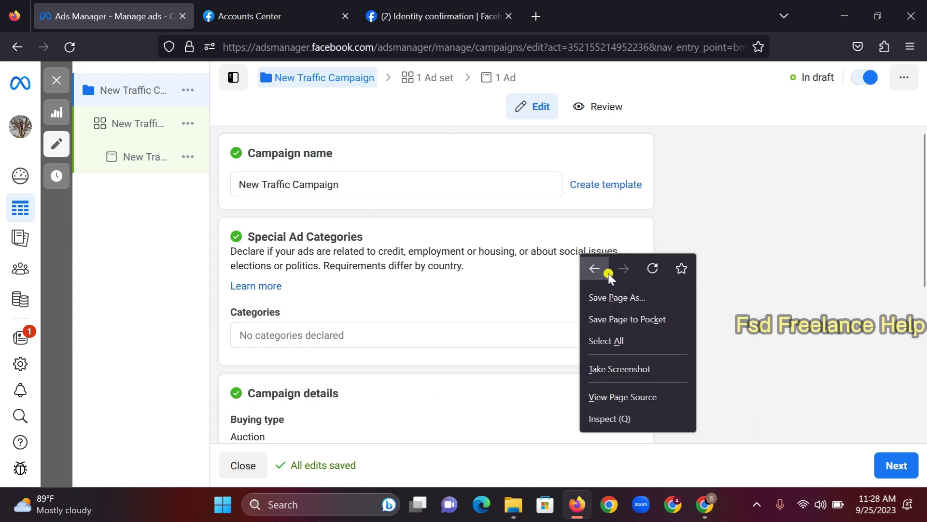
{"action": "left_click", "coordinate": [753, 329]}
{"action": "scroll", "coordinate": [767, 343], "scroll_direction": "down", "scroll_amount": 5}
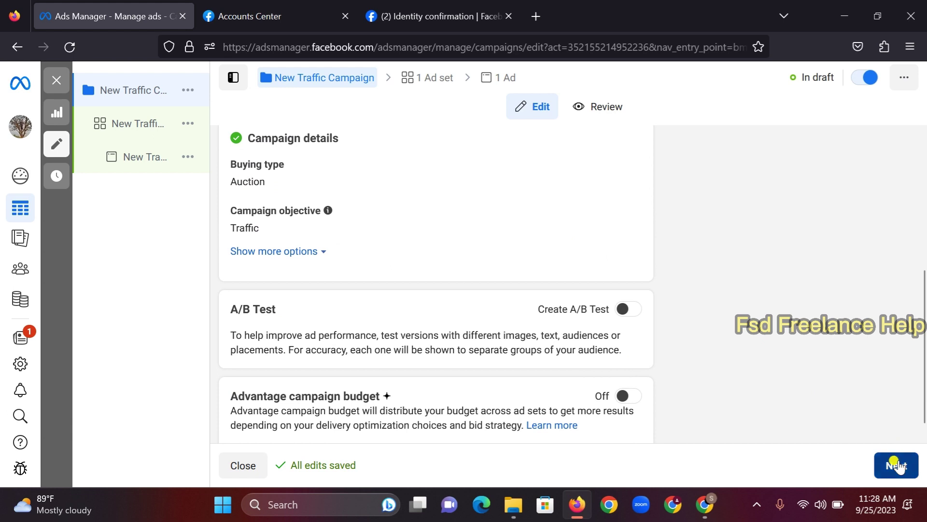
{"action": "left_click", "coordinate": [897, 465]}
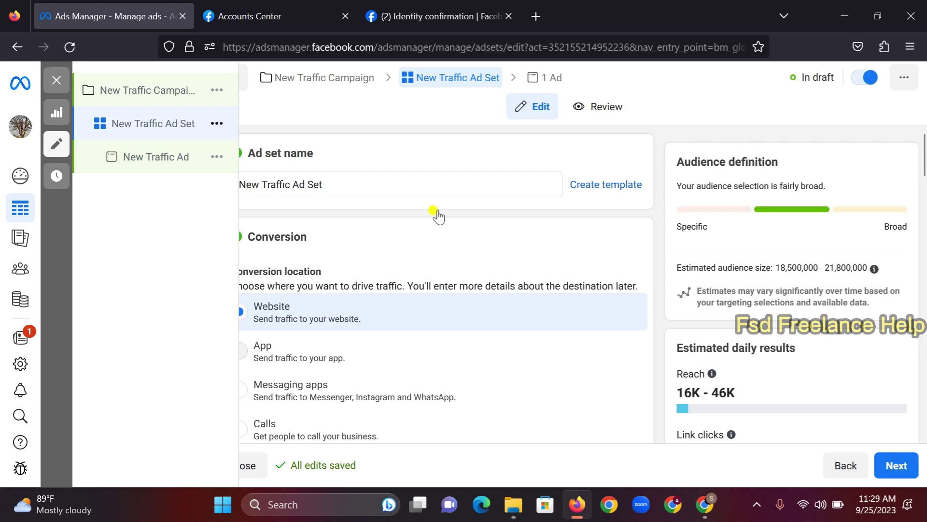
Remove the Clothing (apparel) and Shirt (apparel) interests from the ad set's detailed targeting
{"action": "scroll", "coordinate": [440, 242], "scroll_direction": "down", "scroll_amount": 15}
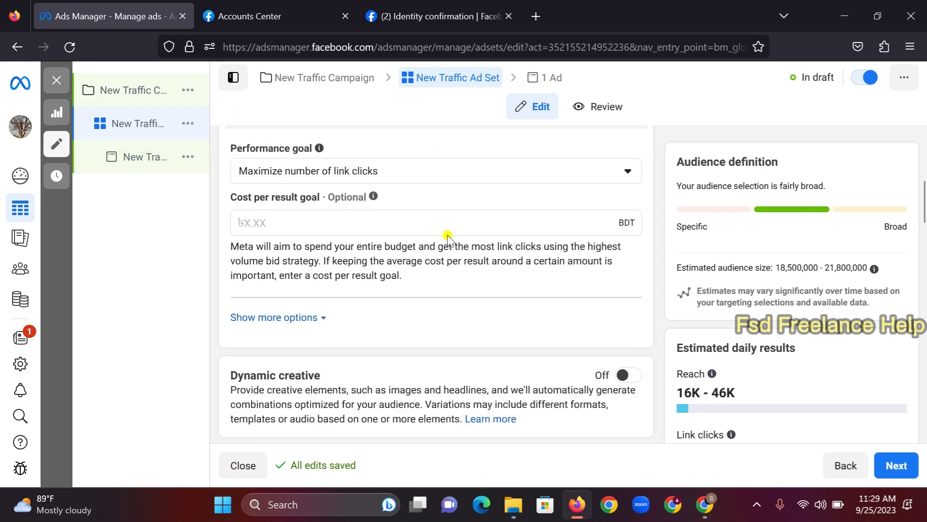
{"action": "scroll", "coordinate": [455, 235], "scroll_direction": "down", "scroll_amount": 10}
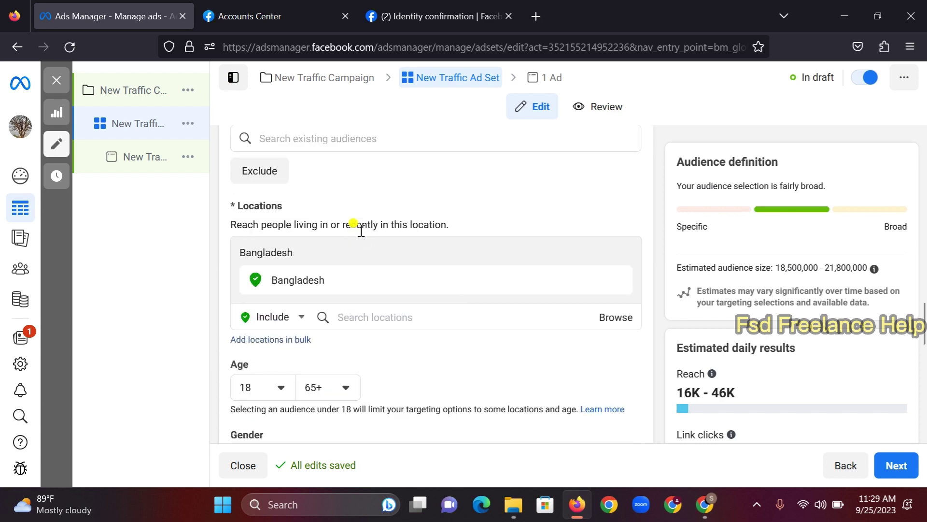
{"action": "scroll", "coordinate": [362, 242], "scroll_direction": "down", "scroll_amount": 5}
{"action": "mouse_move", "coordinate": [330, 295]}
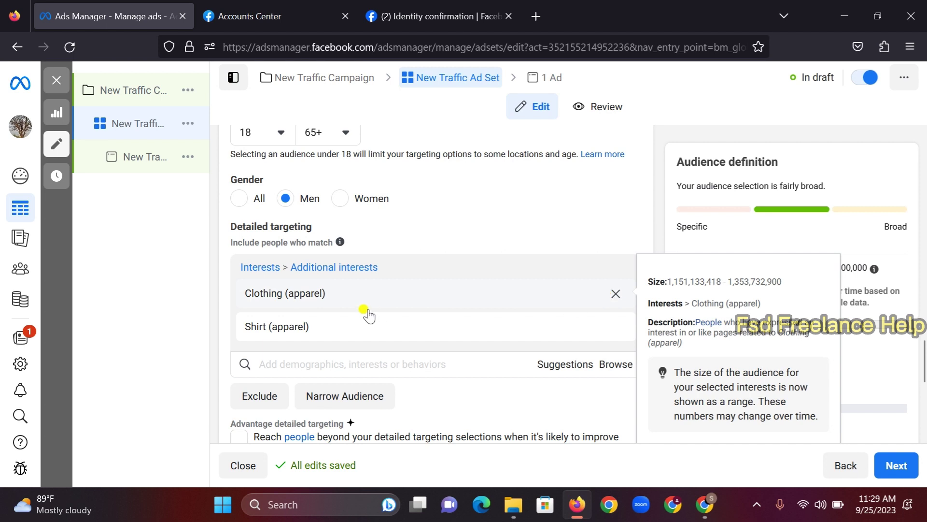
{"action": "left_click", "coordinate": [615, 294]}
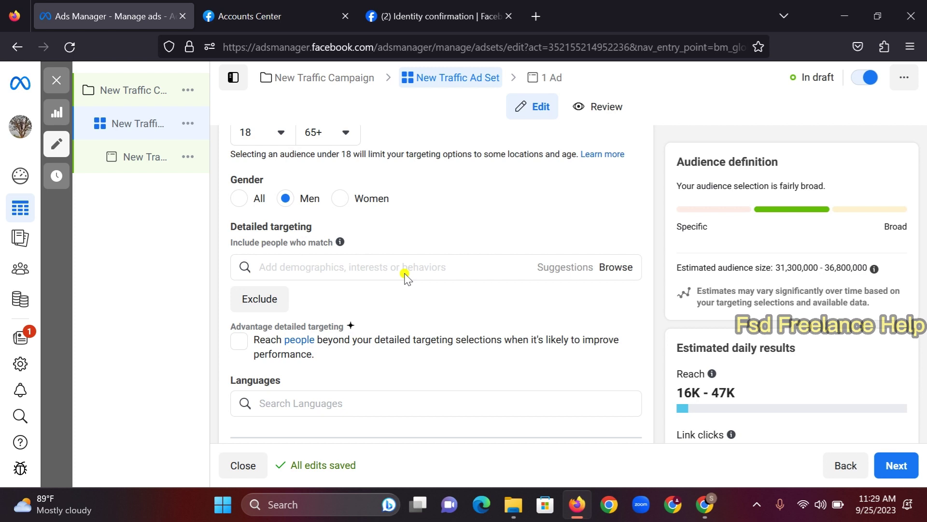
Add the T-shirt (apparel) interest to the ad set's detailed targeting, and remove it again
{"action": "left_click", "coordinate": [347, 268]}
{"action": "type", "text": "t shirt"}
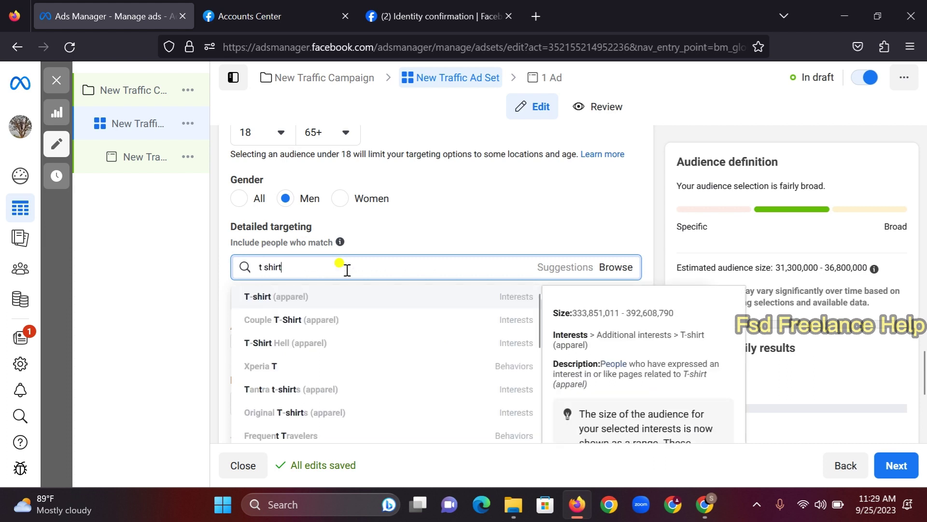
{"action": "left_click", "coordinate": [305, 298]}
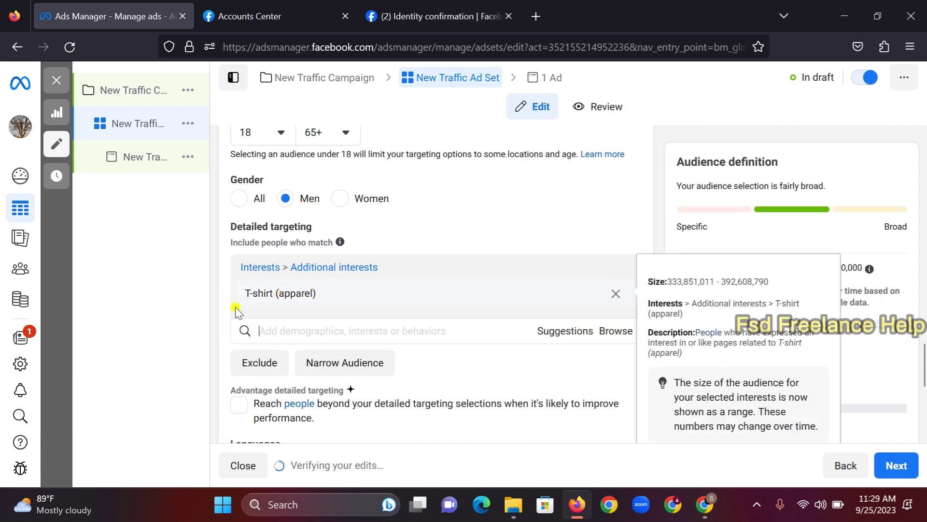
{"action": "mouse_move", "coordinate": [328, 295]}
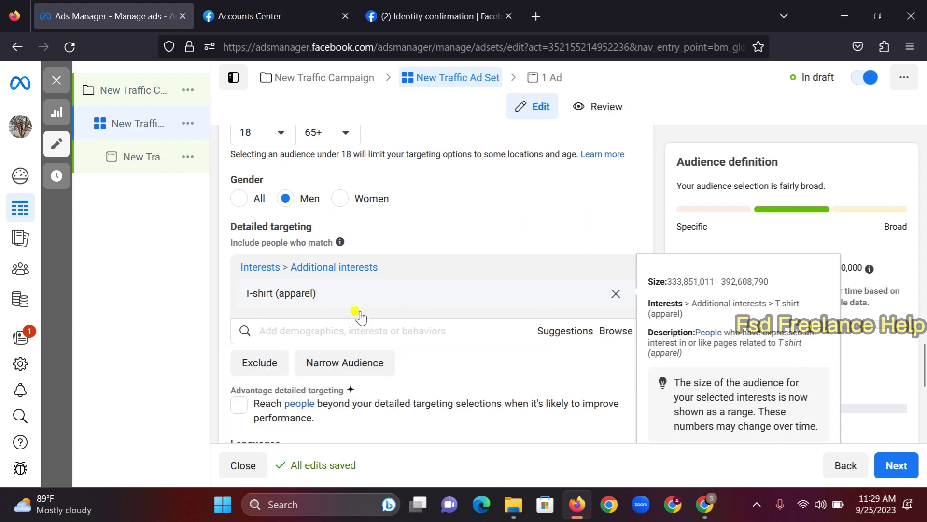
{"action": "left_click", "coordinate": [266, 300]}
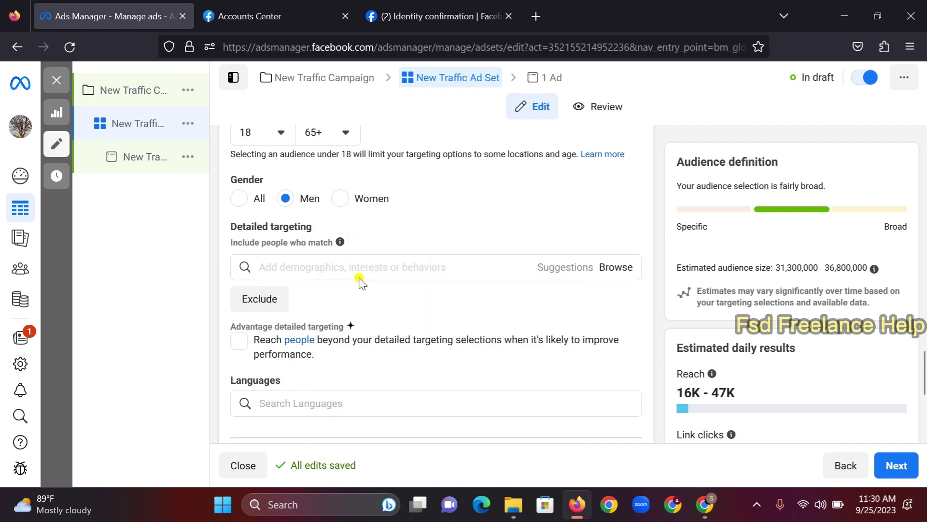
Search the detailed targeting options for "clothing" and include people with the Clothing (apparel) interest
{"action": "left_click", "coordinate": [364, 266]}
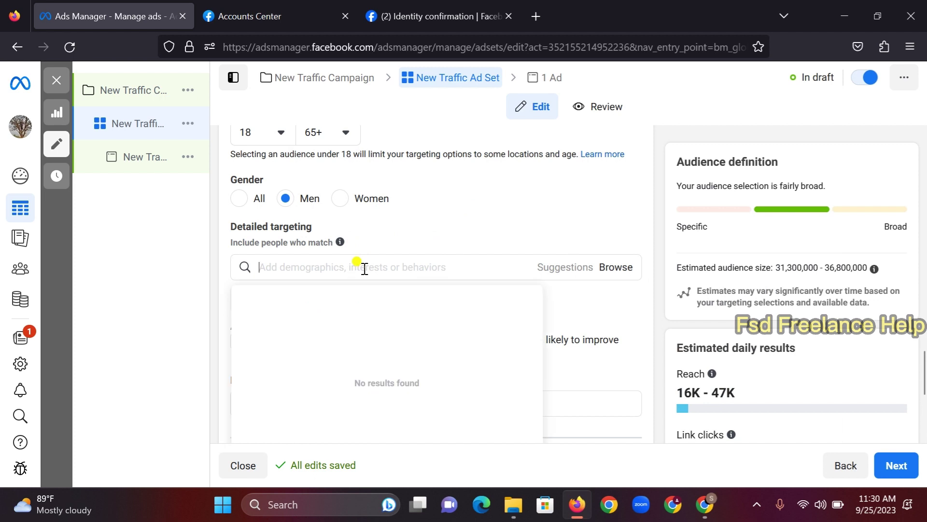
{"action": "left_click", "coordinate": [478, 220]}
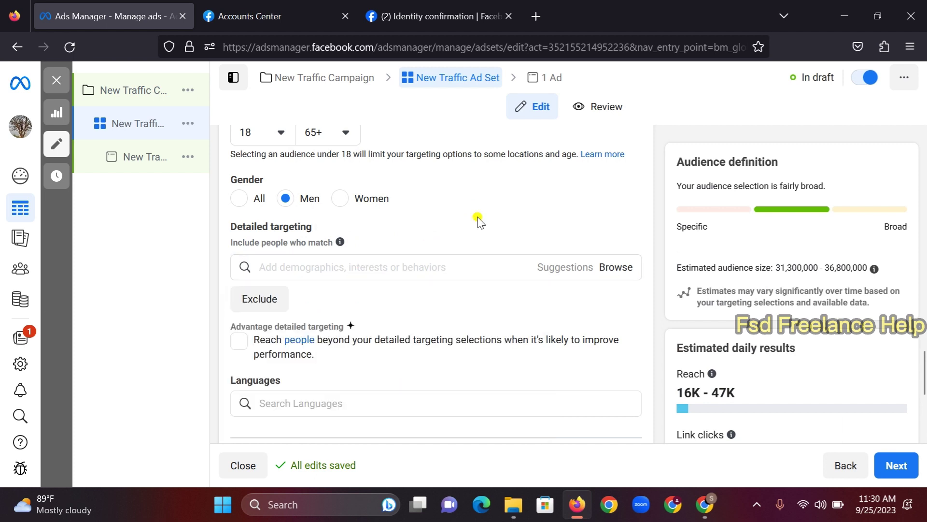
{"action": "left_click", "coordinate": [397, 263]}
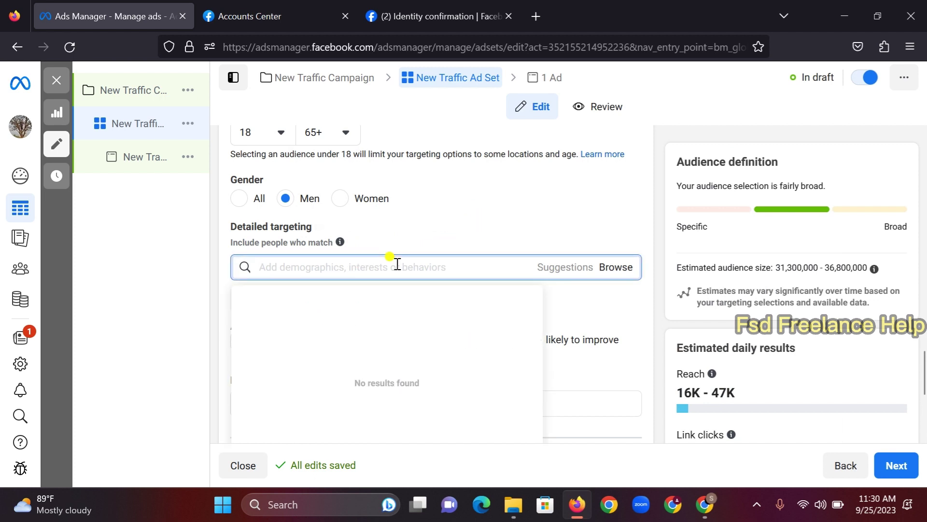
{"action": "type", "text": "cl"}
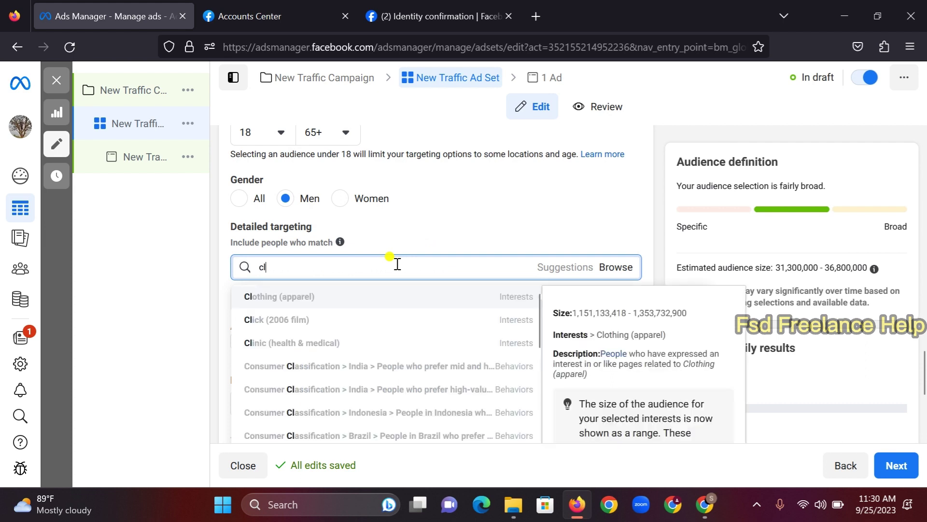
{"action": "type", "text": "0th"}
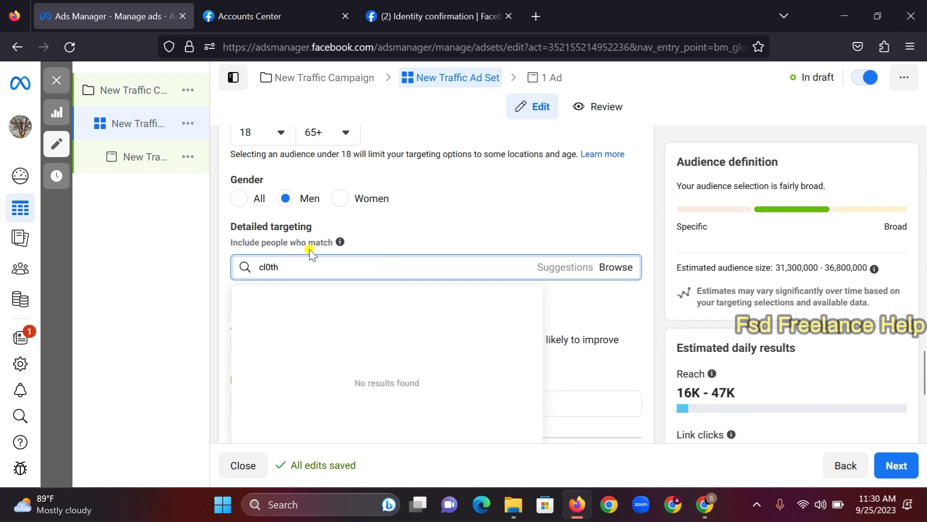
{"action": "key", "text": "BackSpace"}
{"action": "key", "text": "BackSpace"}
{"action": "key", "text": "BackSpace"}
{"action": "type", "text": "o"}
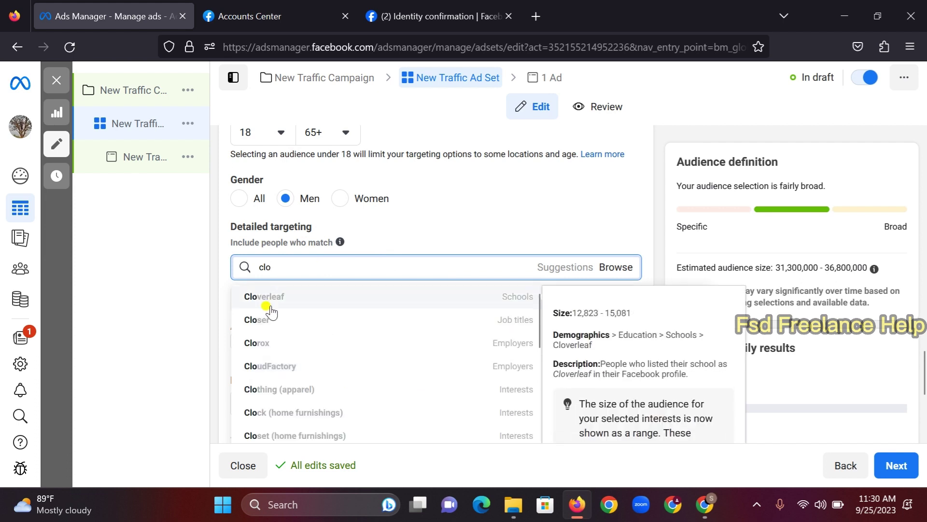
{"action": "type", "text": "thing"}
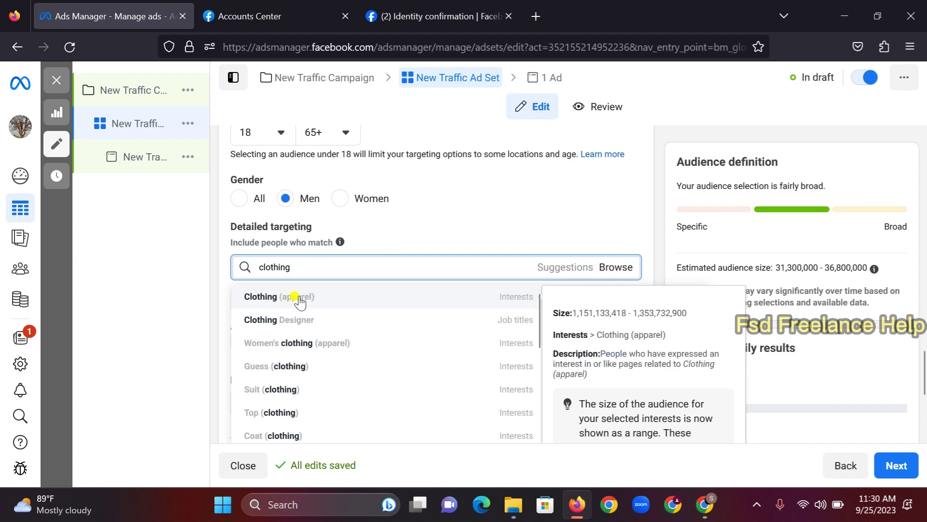
{"action": "left_click", "coordinate": [299, 299]}
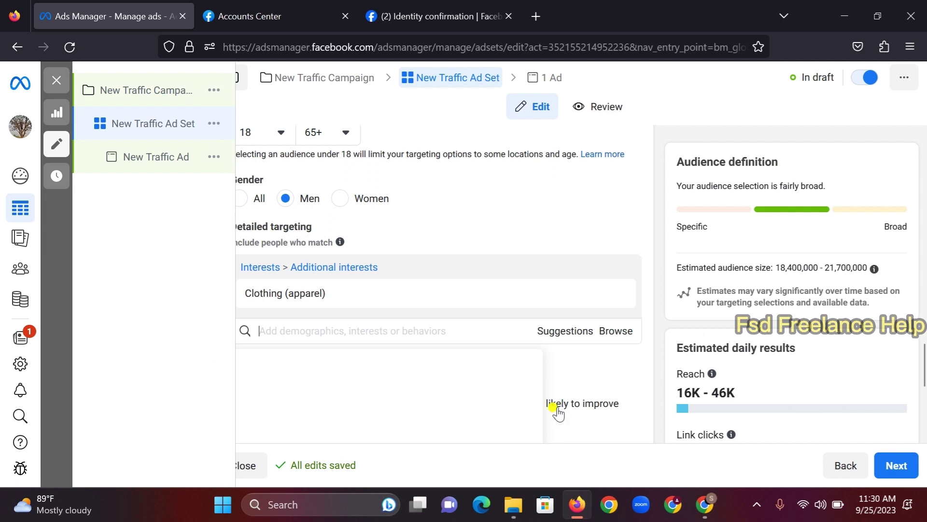
{"action": "left_click", "coordinate": [222, 345]}
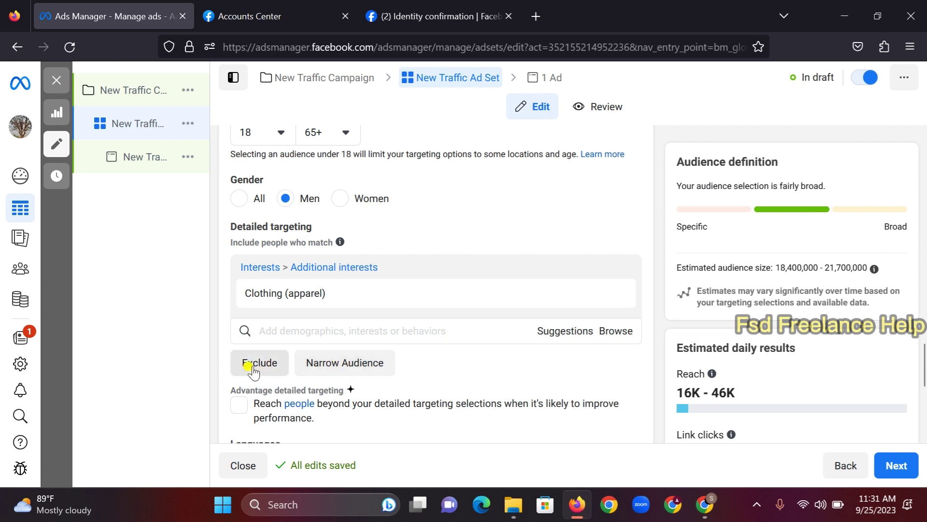
Exclude people who match the Women's clothing (apparel) interest from the ad set's audience
{"action": "mouse_move", "coordinate": [255, 296]}
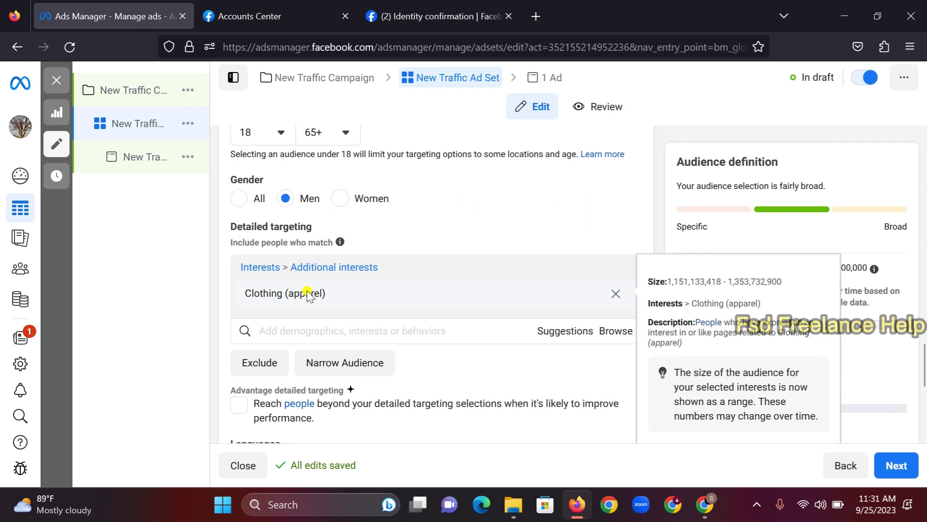
{"action": "left_click", "coordinate": [252, 371]}
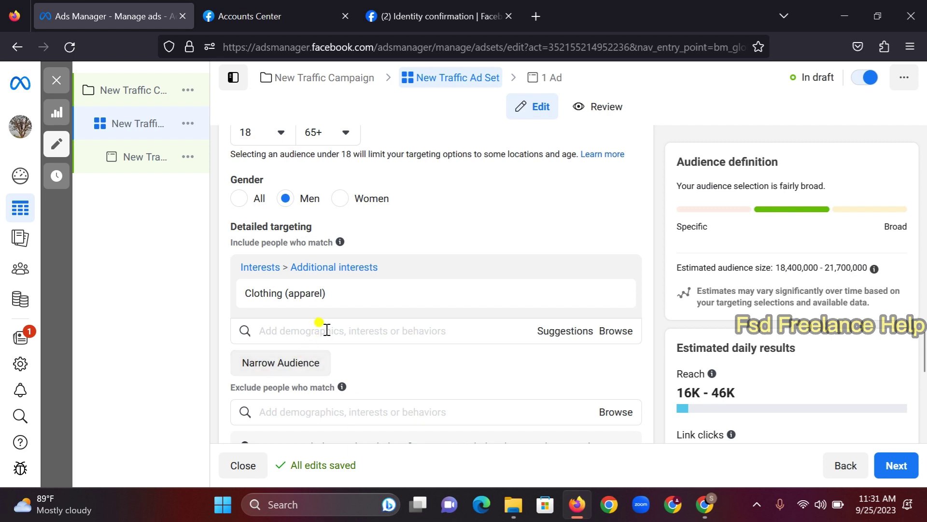
{"action": "scroll", "coordinate": [304, 401], "scroll_direction": "down", "scroll_amount": 2}
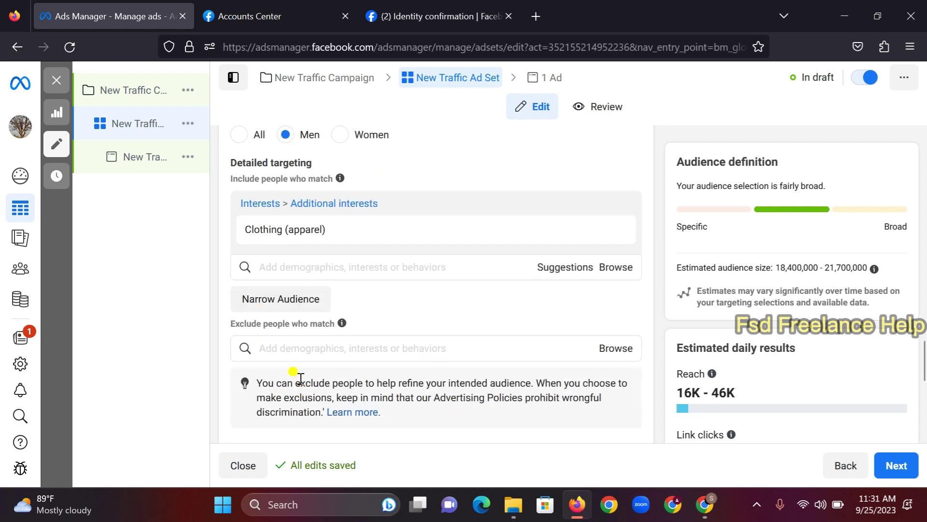
{"action": "left_click", "coordinate": [306, 347]}
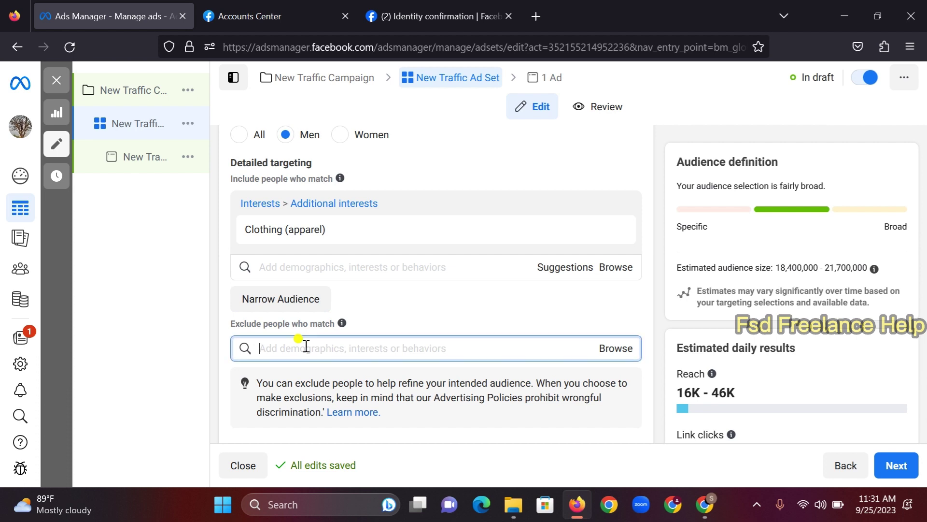
{"action": "type", "text": "owe"}
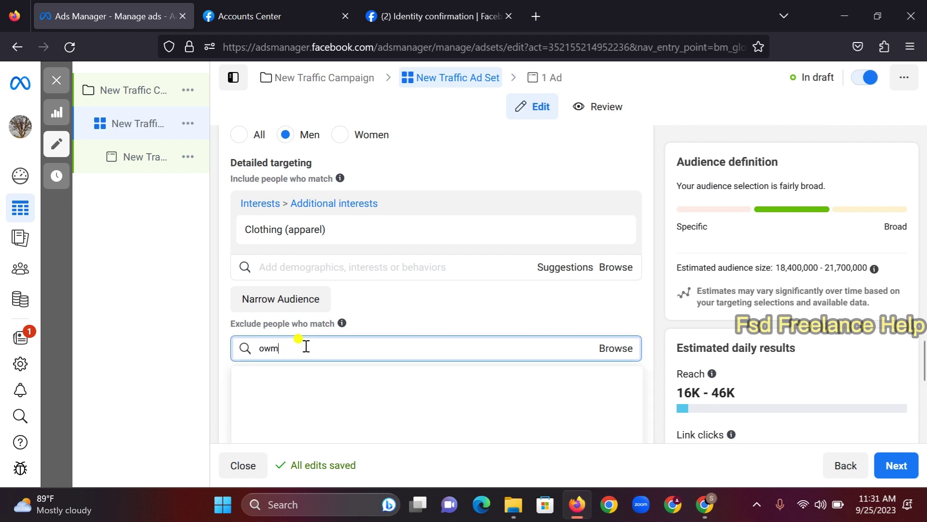
{"action": "key", "text": "BackSpace"}
{"action": "type", "text": "me"}
{"action": "key", "text": "BackSpace"}
{"action": "key", "text": "BackSpace"}
{"action": "key", "text": "BackSpace"}
{"action": "key", "text": "BackSpace"}
{"action": "type", "text": "women clothing"}
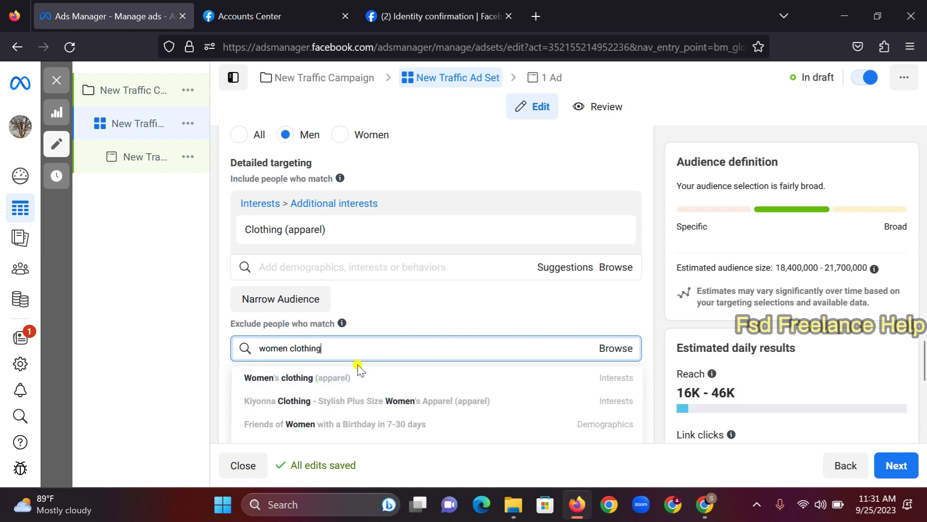
{"action": "mouse_move", "coordinate": [276, 379]}
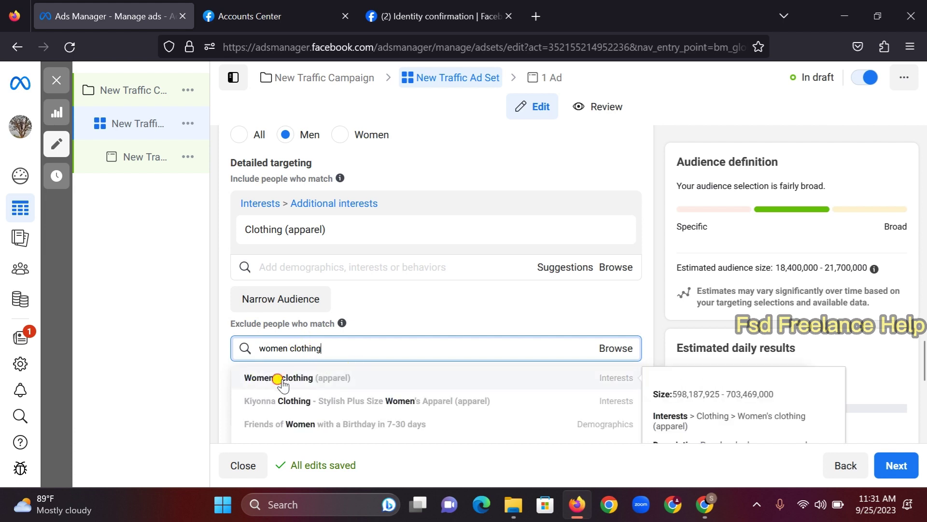
{"action": "left_click", "coordinate": [281, 379]}
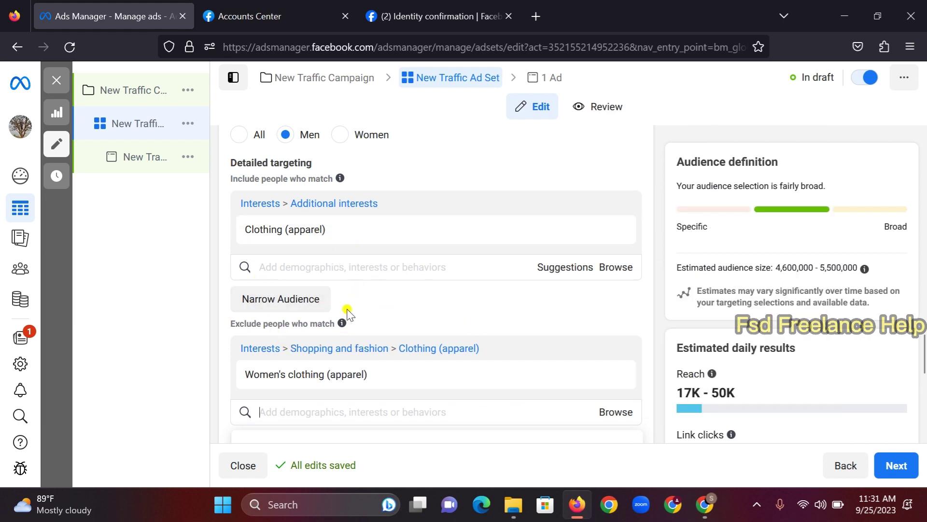
Add an empty "and must also match" narrowing condition, and search "t shirt" to add T-shirt (apparel) to the included interests
{"action": "left_click", "coordinate": [269, 307]}
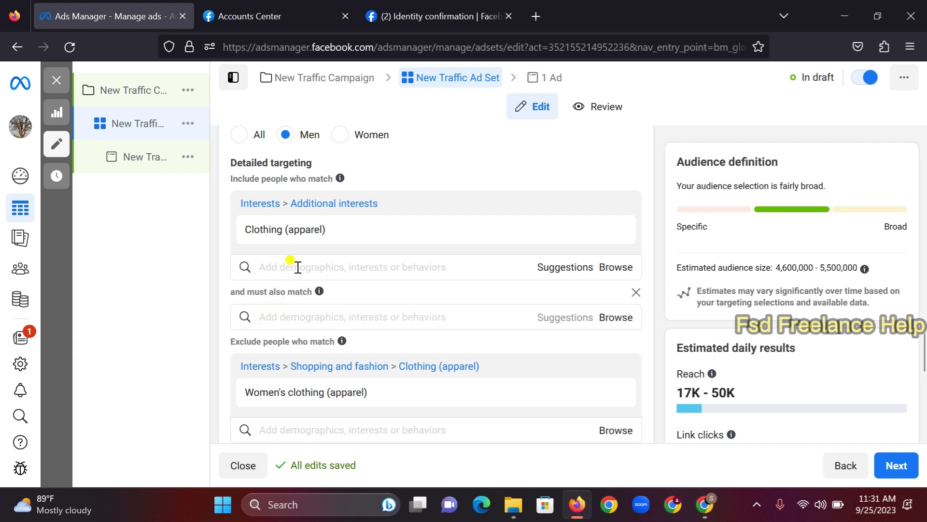
{"action": "scroll", "coordinate": [298, 268], "scroll_direction": "up", "scroll_amount": 1}
{"action": "left_click", "coordinate": [314, 334]}
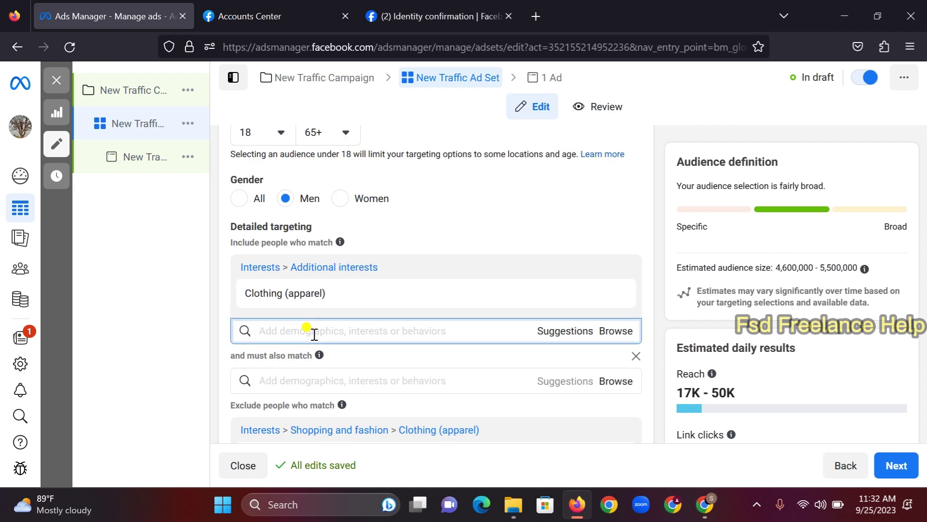
{"action": "type", "text": "t shirt"}
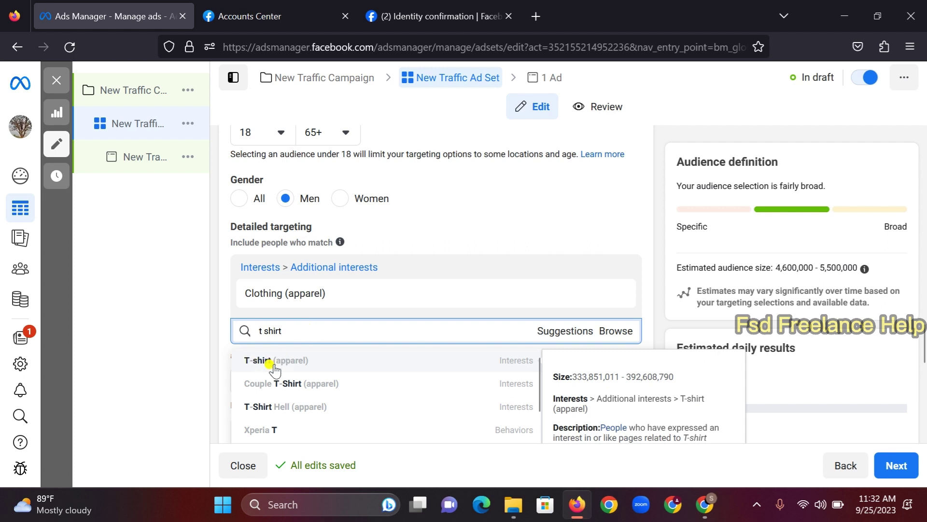
{"action": "left_click", "coordinate": [272, 365]}
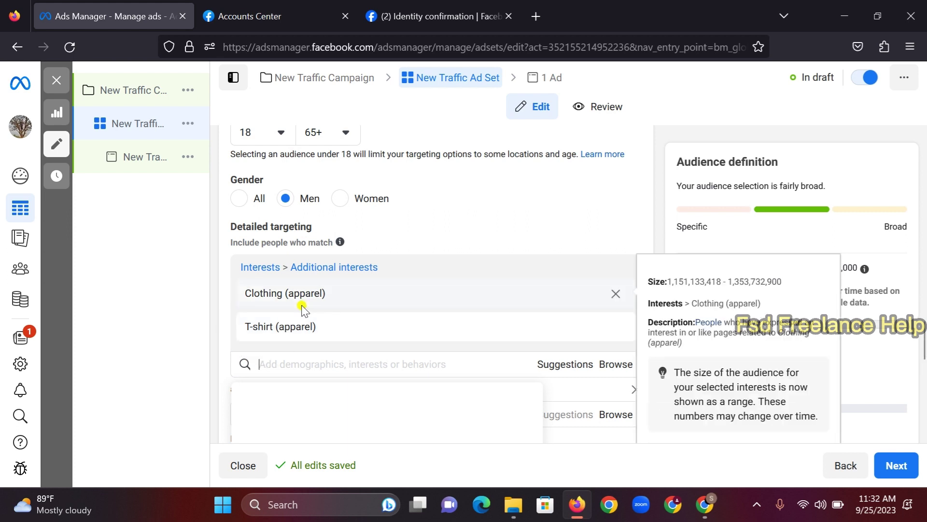
{"action": "left_click", "coordinate": [223, 381]}
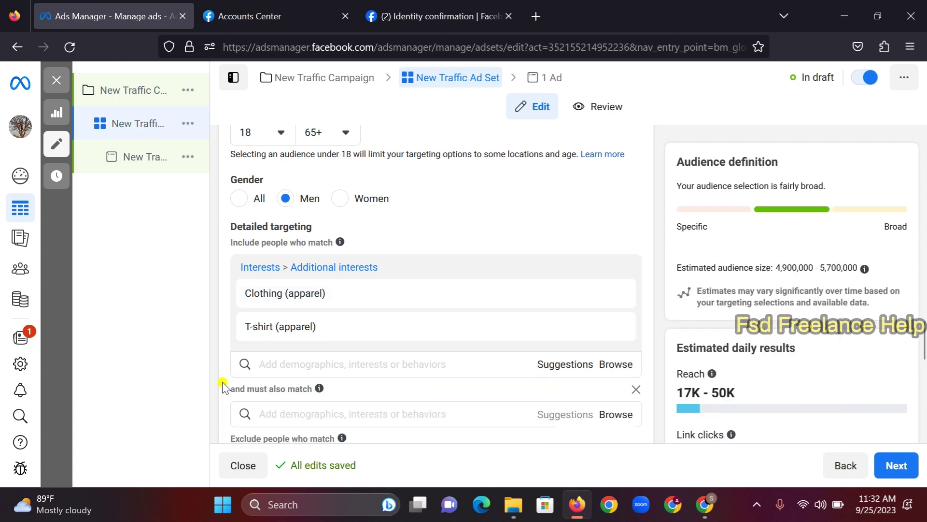
{"action": "scroll", "coordinate": [348, 348], "scroll_direction": "down", "scroll_amount": 2}
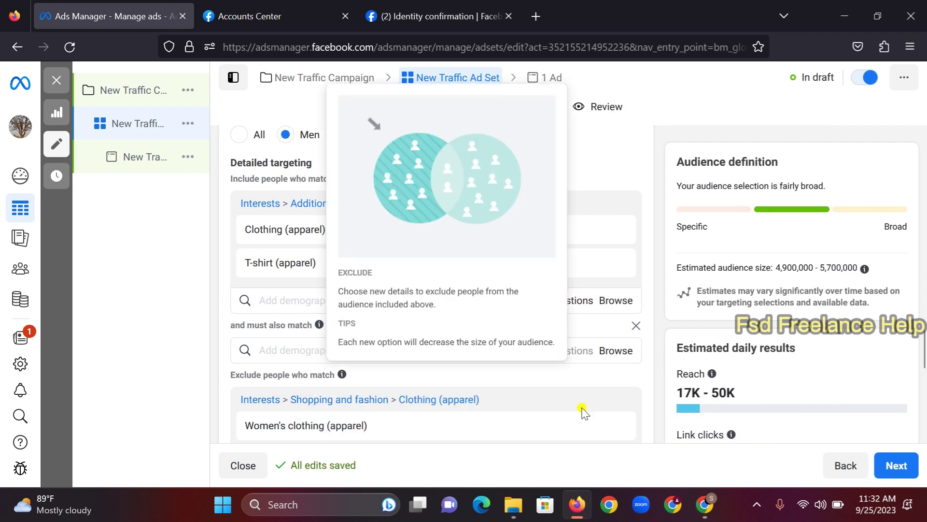
{"action": "scroll", "coordinate": [594, 420], "scroll_direction": "up", "scroll_amount": 3}
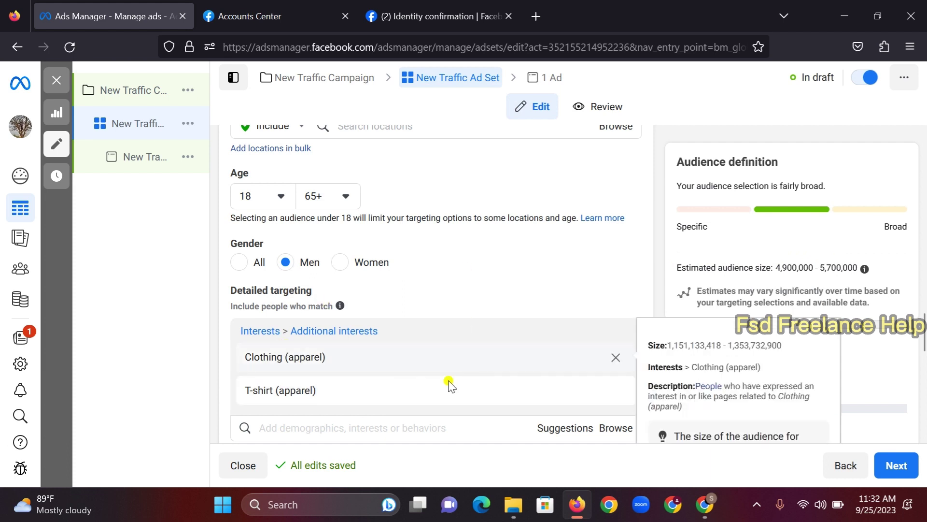
{"action": "mouse_move", "coordinate": [449, 385]}
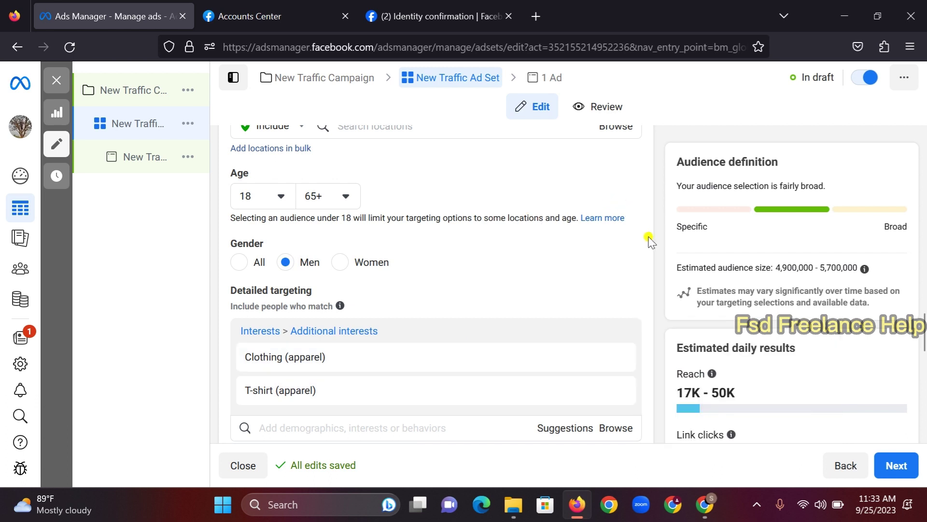
{"action": "scroll", "coordinate": [650, 240], "scroll_direction": "down", "scroll_amount": 2}
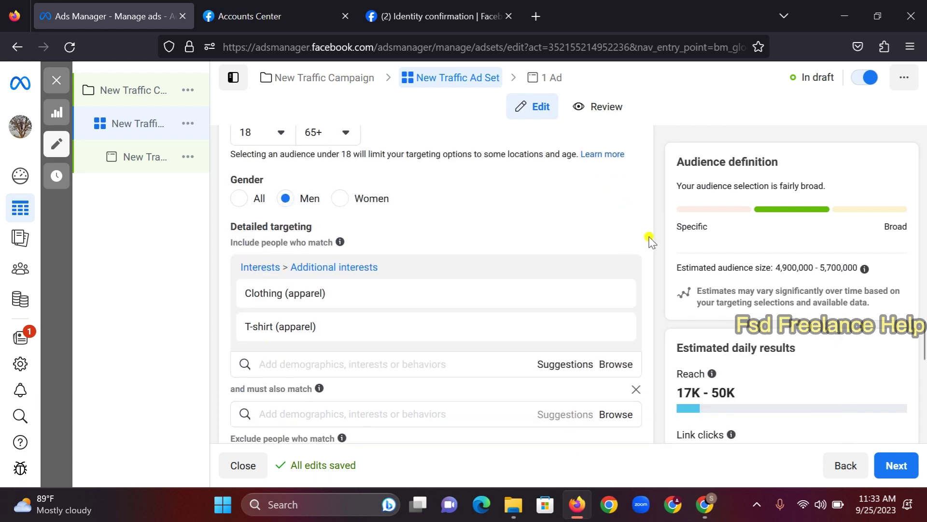